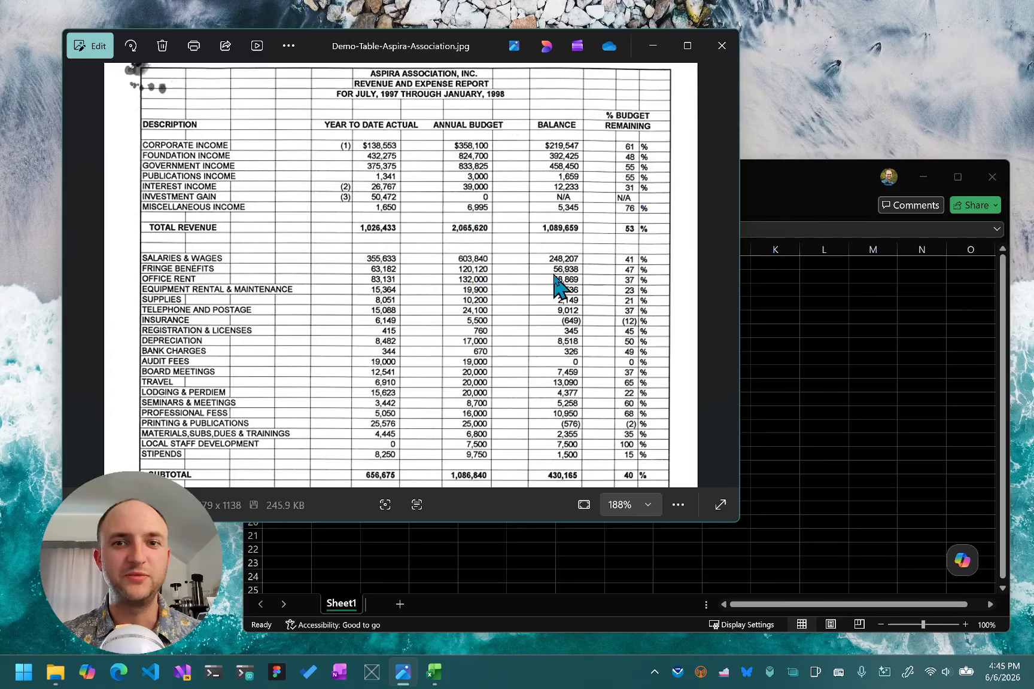
- Examine the rows and columns of the scanned revenue and expense report against the empty Excel workbook
click(843, 339)
click(388, 332)
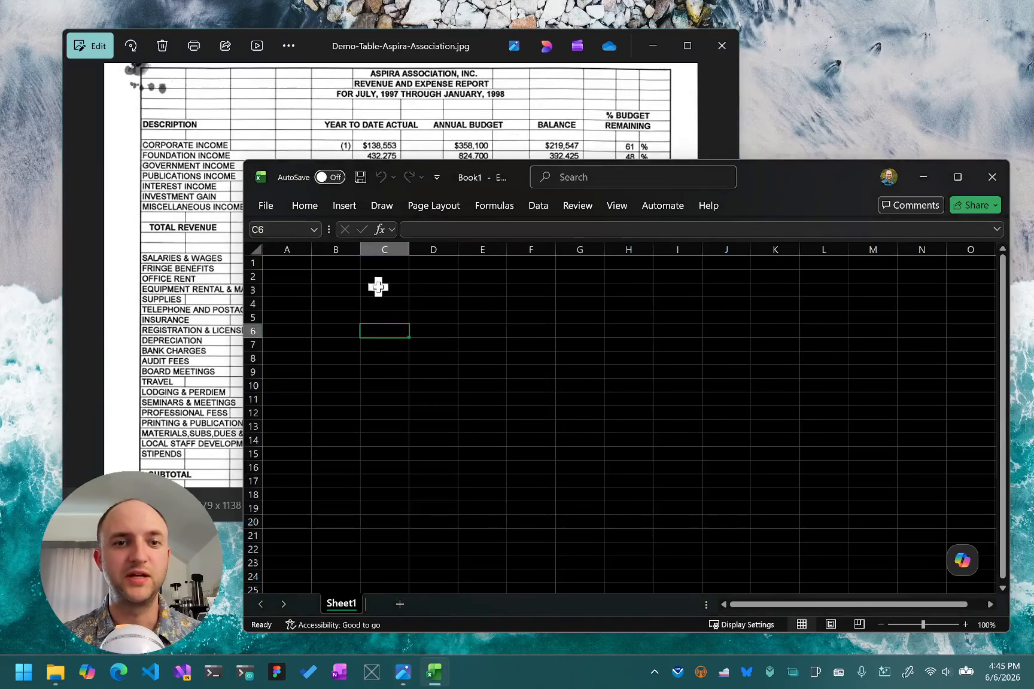
click(210, 308)
drag(461, 47, 423, 32)
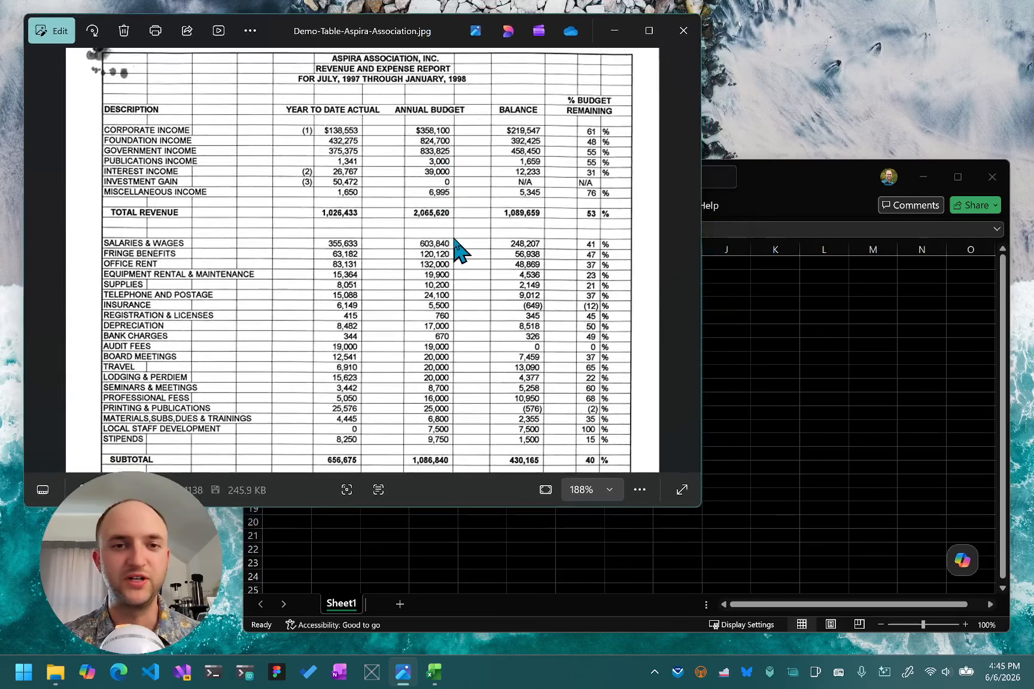
scroll(464, 277, down, 2)
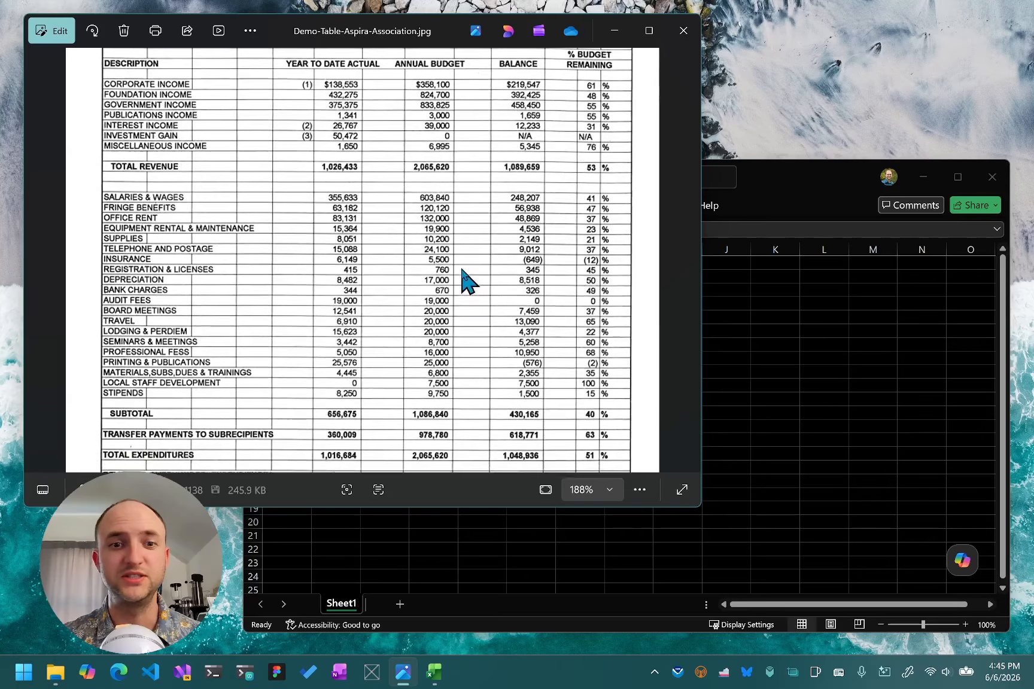
click(709, 326)
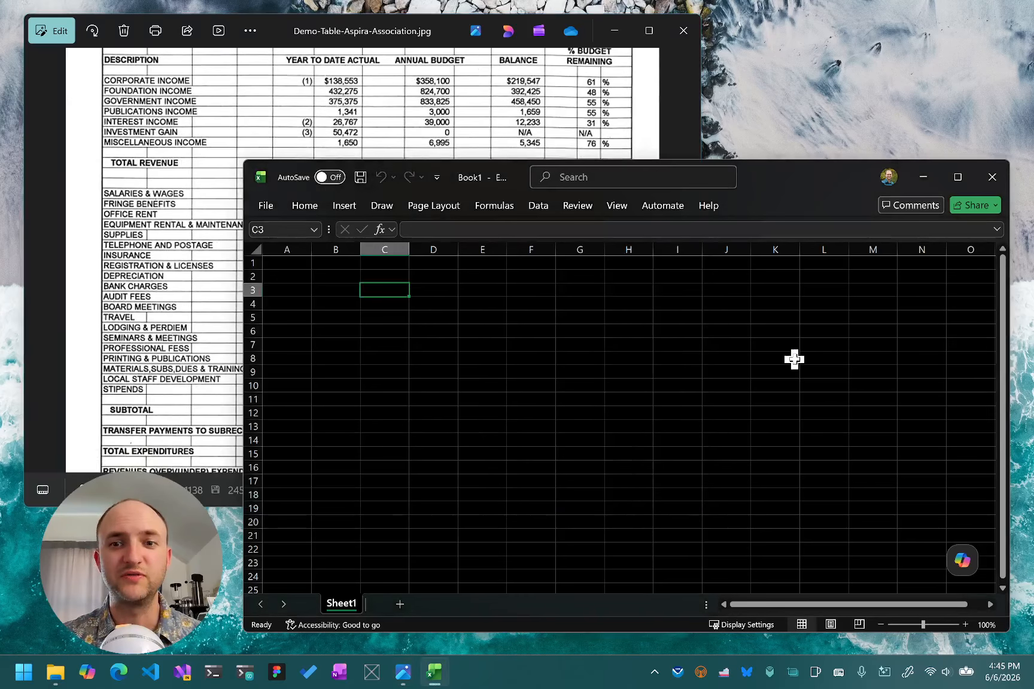
click(364, 107)
scroll(419, 135, up, 2)
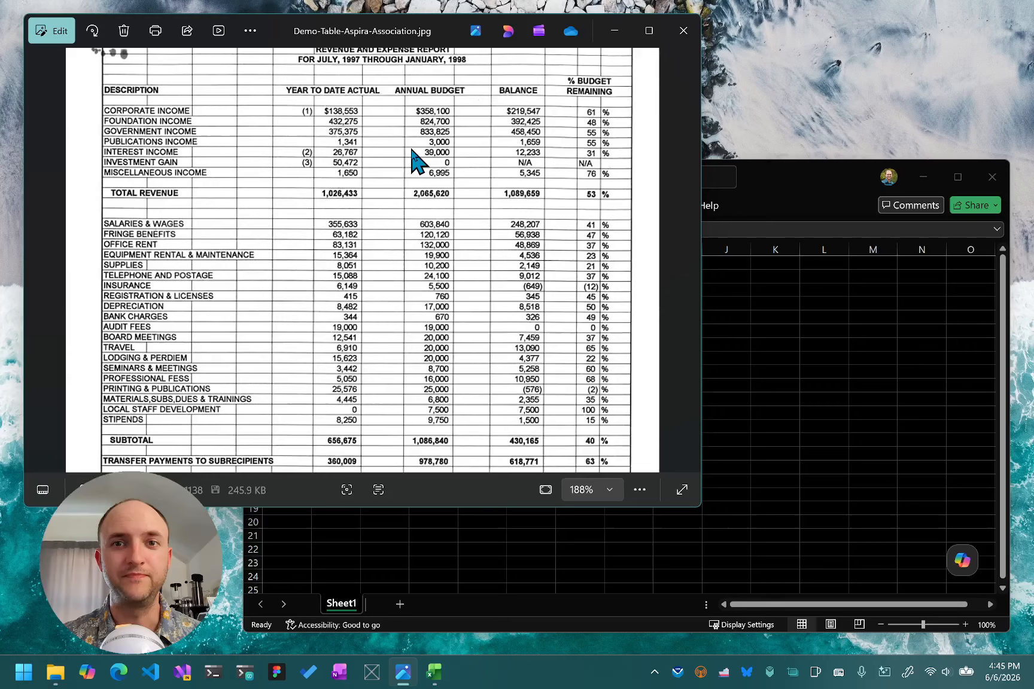
scroll(416, 168, down, 1)
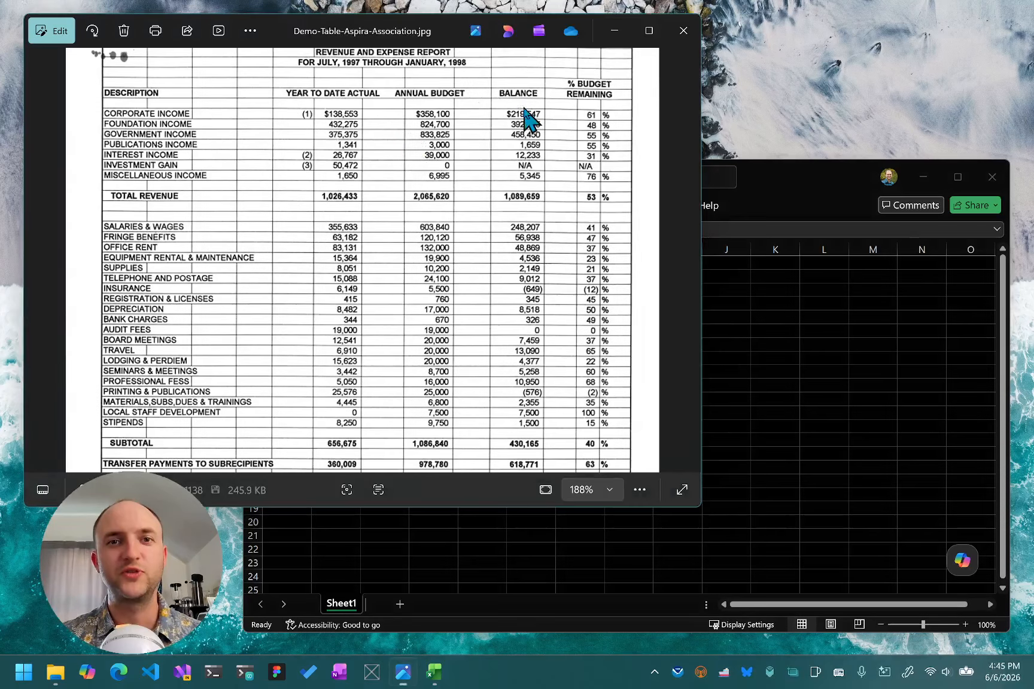
- Capture the report's Description through Balance columns, from the header row to the Stipends row, in a Text Grab frame
click(652, 38)
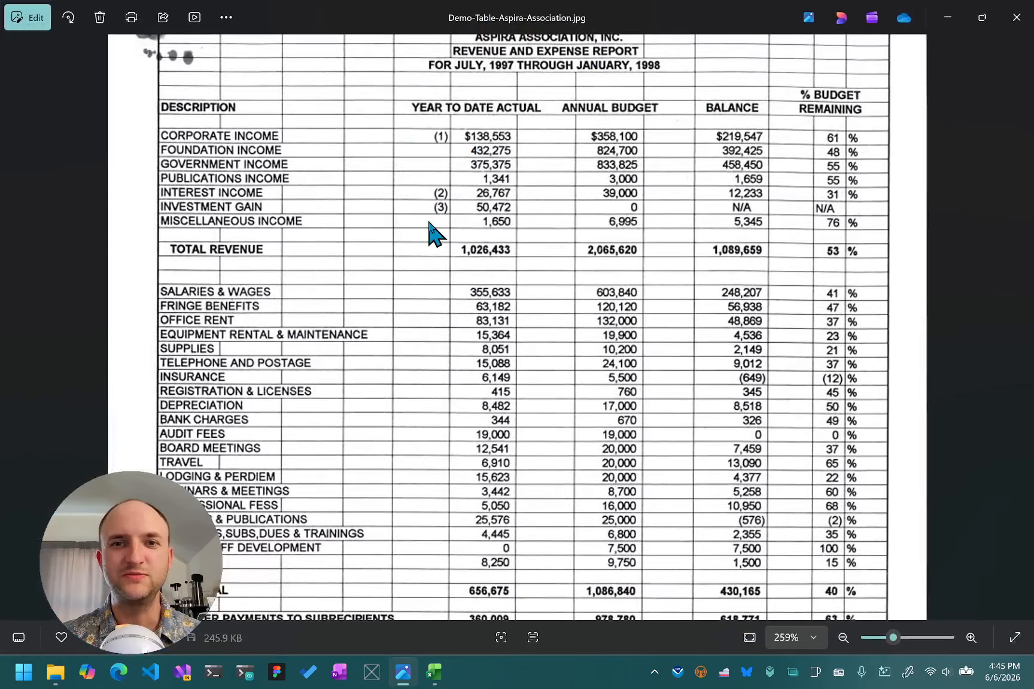
scroll(529, 287, down, 1)
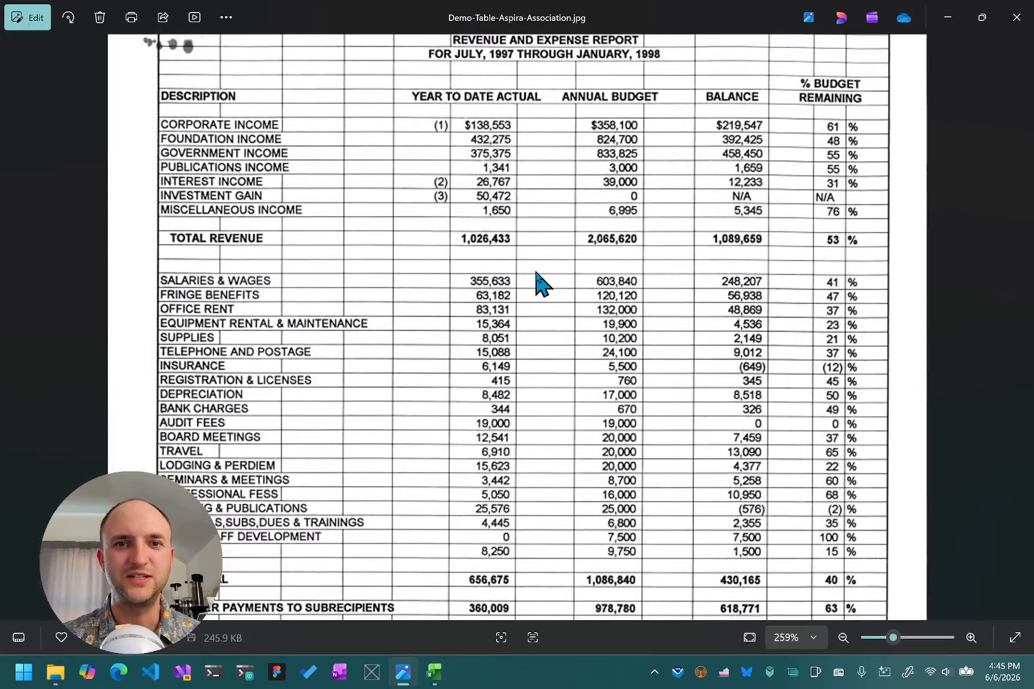
scroll(554, 293, up, 2)
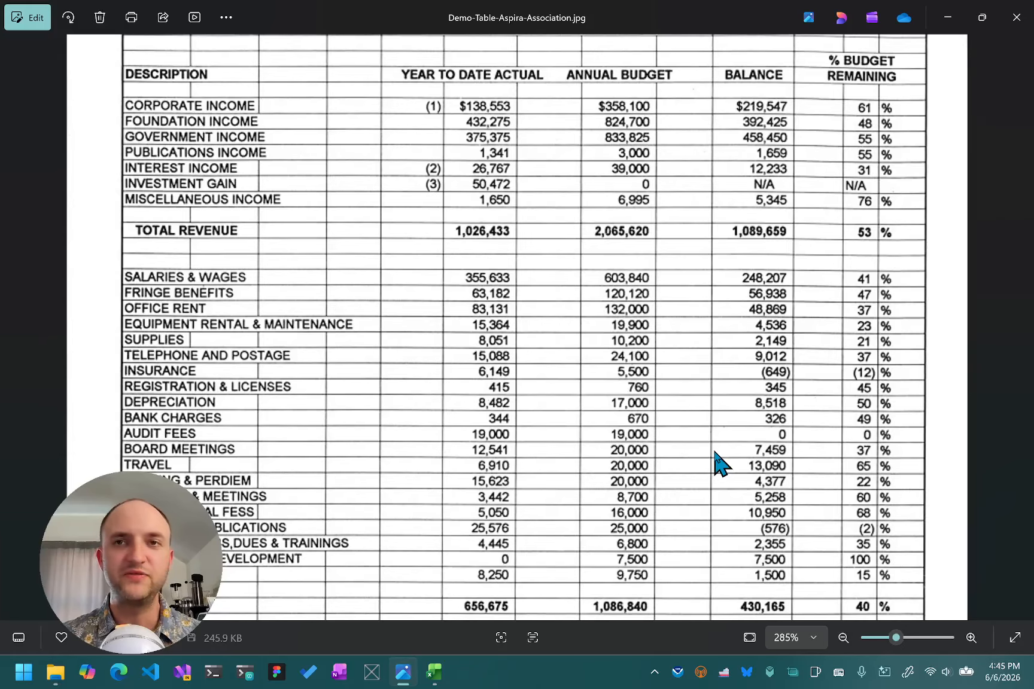
key(super+shift+f)
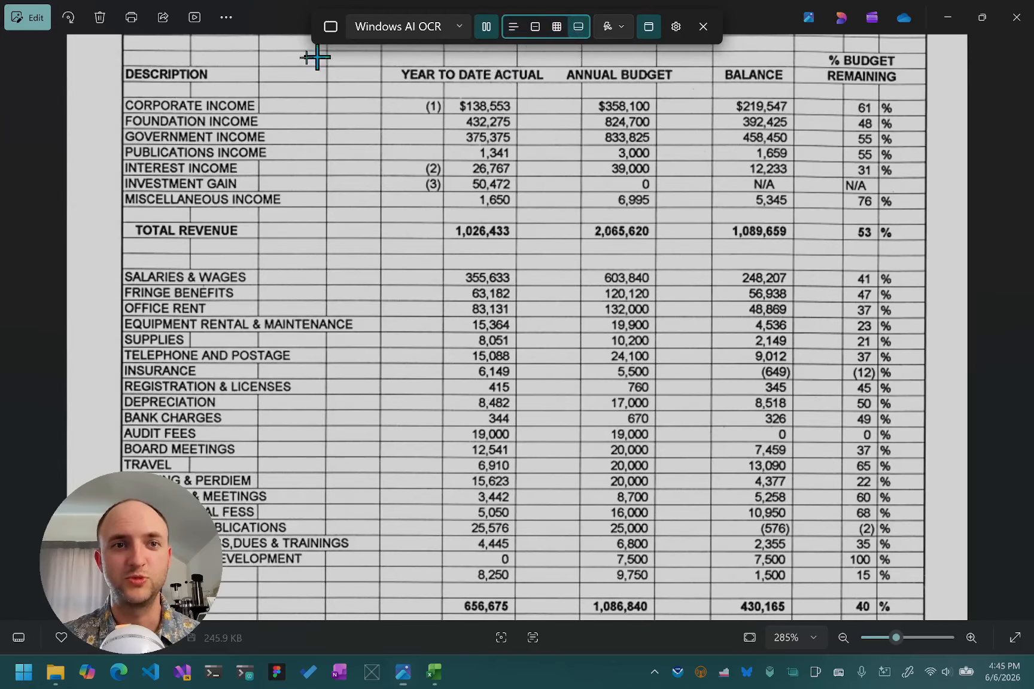
drag(101, 52, 826, 594)
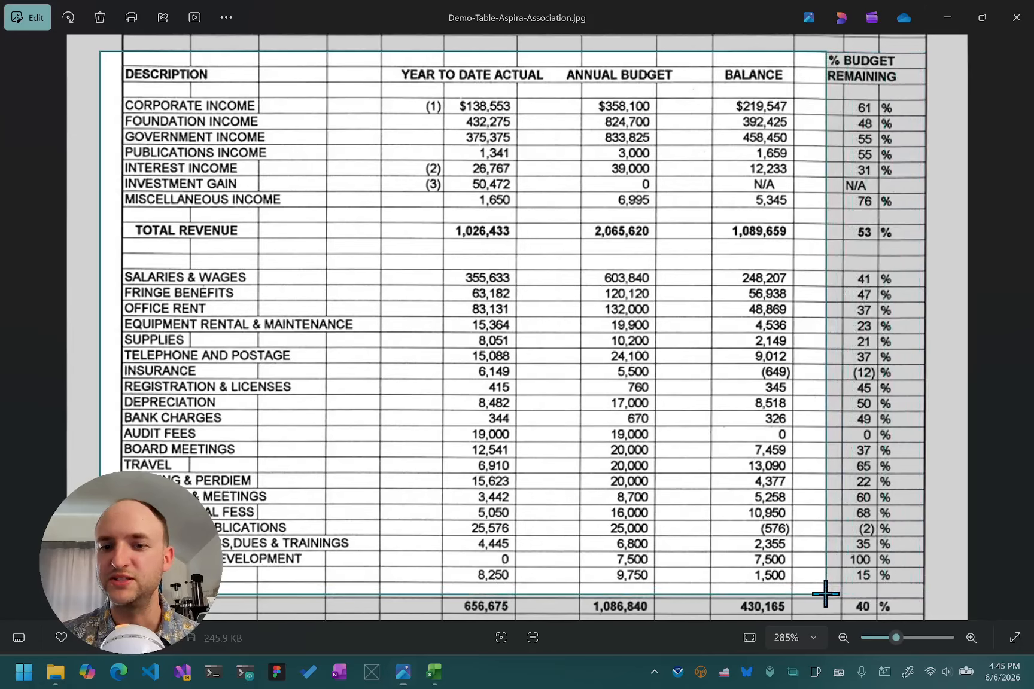
drag(826, 594, 812, 595)
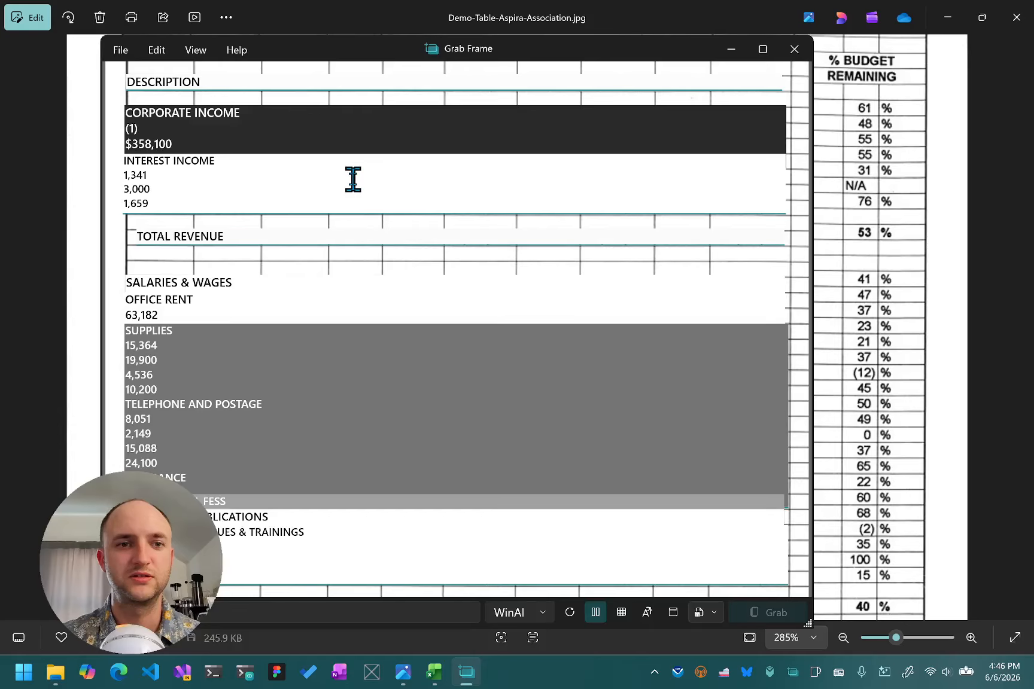
- Enable table recognition for the grabbed area and set the word grouping to Word
click(120, 50)
click(119, 55)
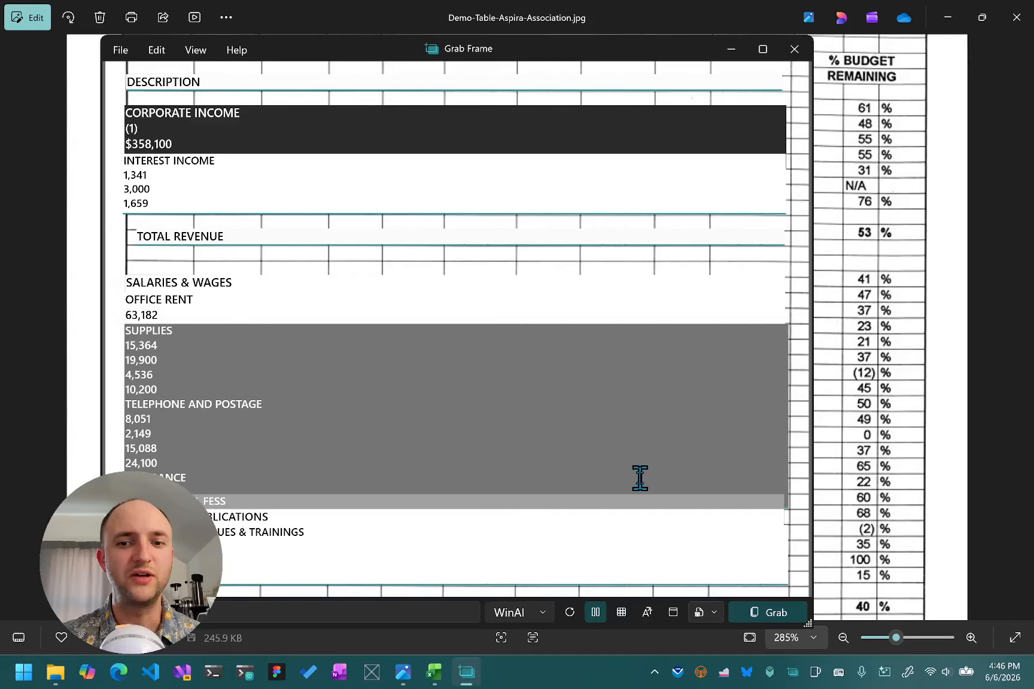
click(625, 617)
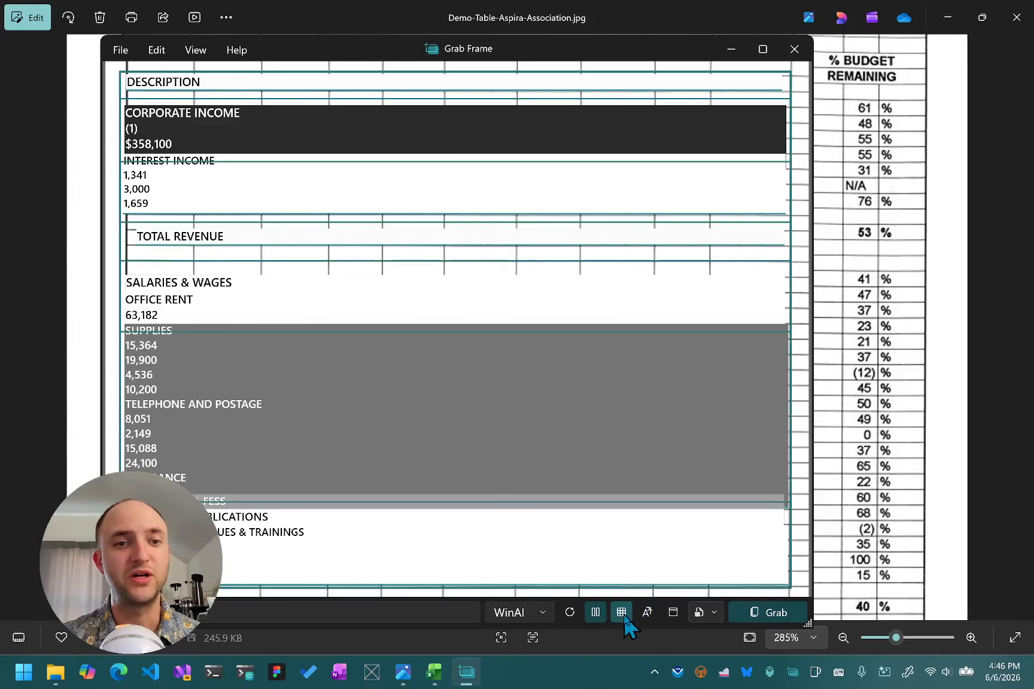
click(120, 50)
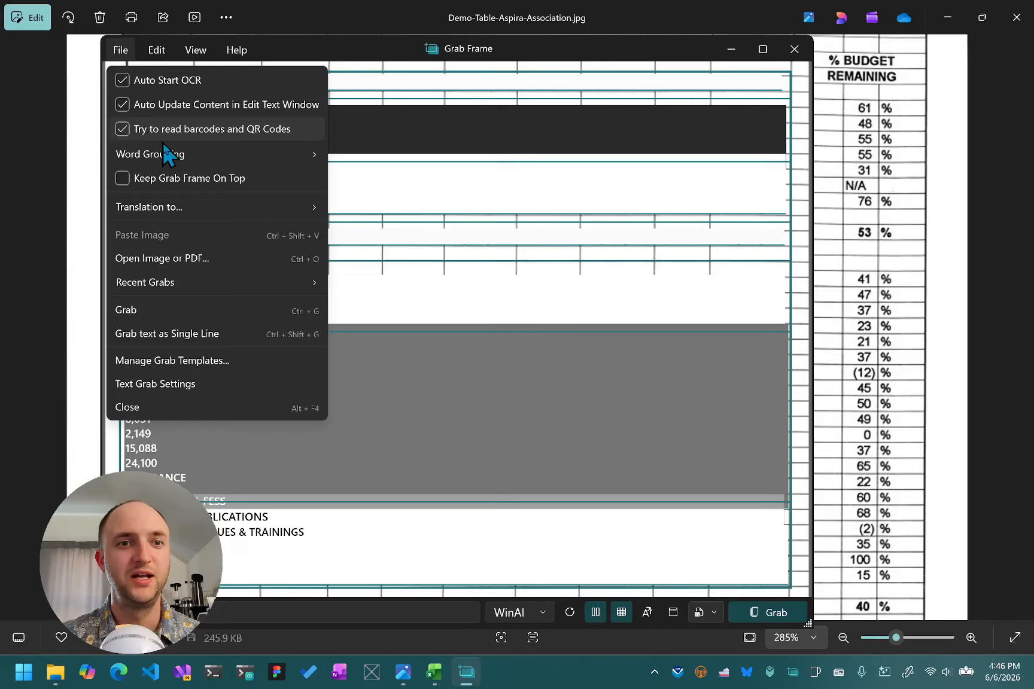
mouse_move(170, 156)
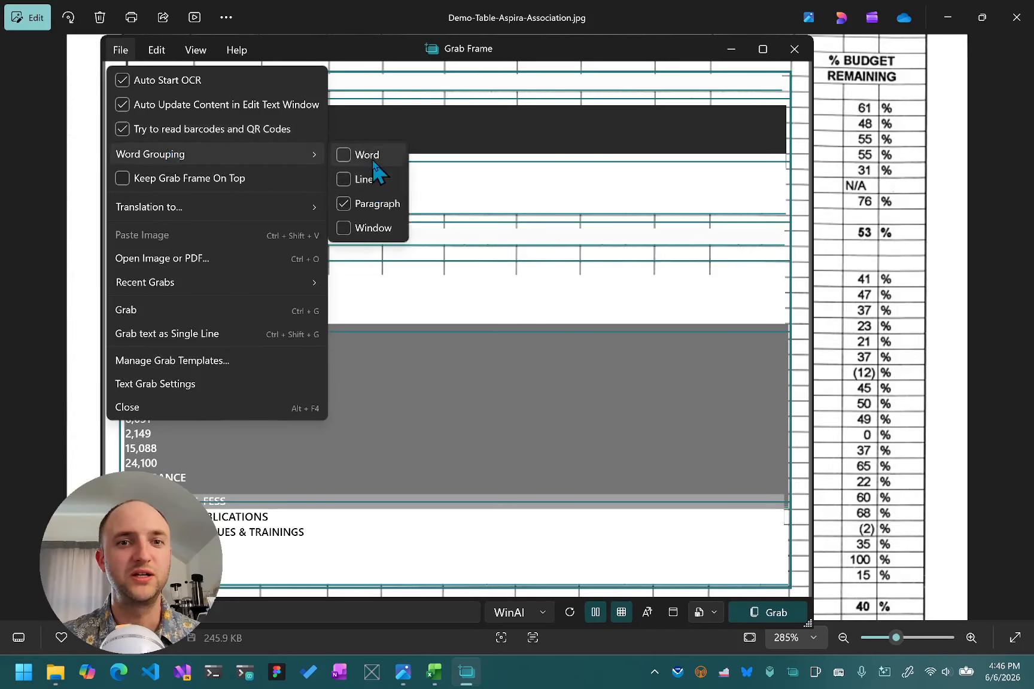
click(372, 159)
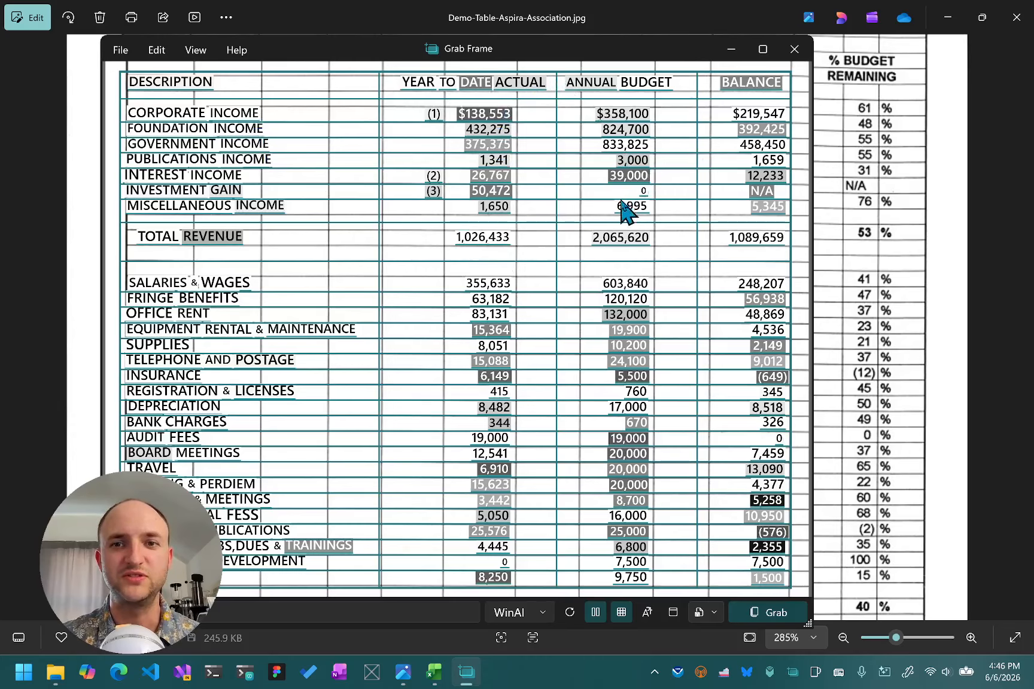
- Send the recognized table to an Edit Text window and maximize that window
drag(591, 58, 567, 49)
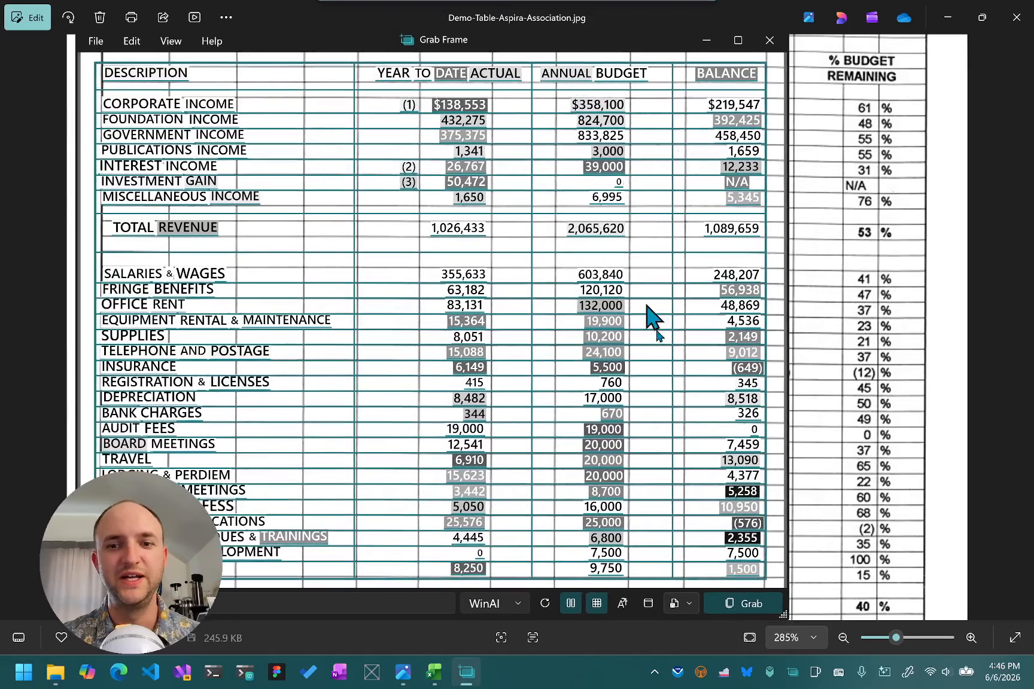
click(647, 606)
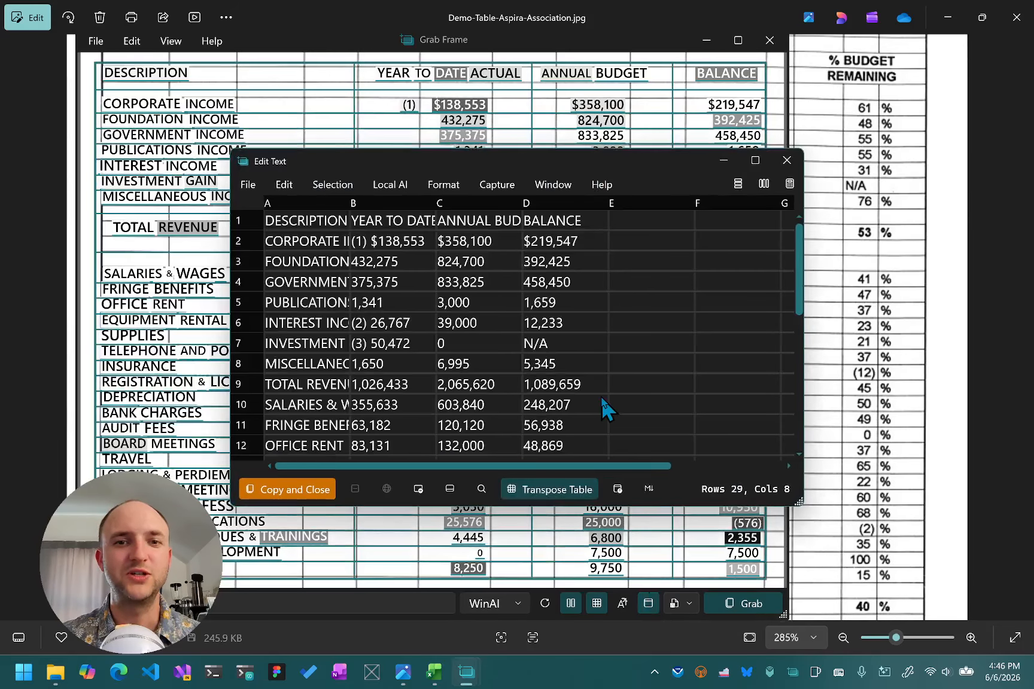
double_click(409, 161)
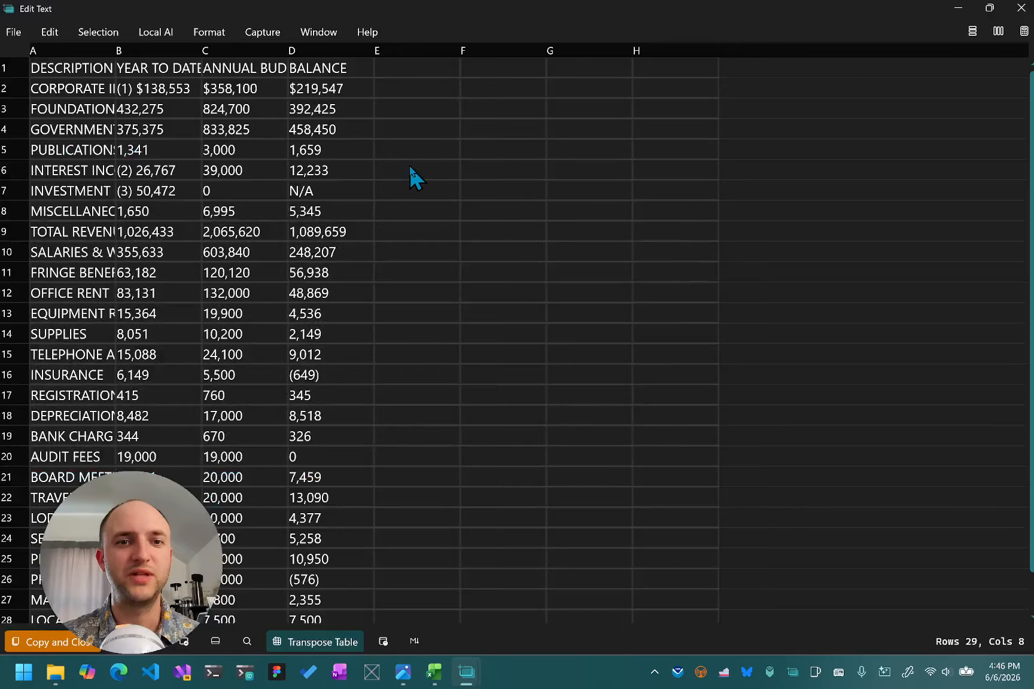
- Widen columns A and B to show the full descriptions and the Year to Date Actual header, and check the rows
drag(114, 57, 303, 58)
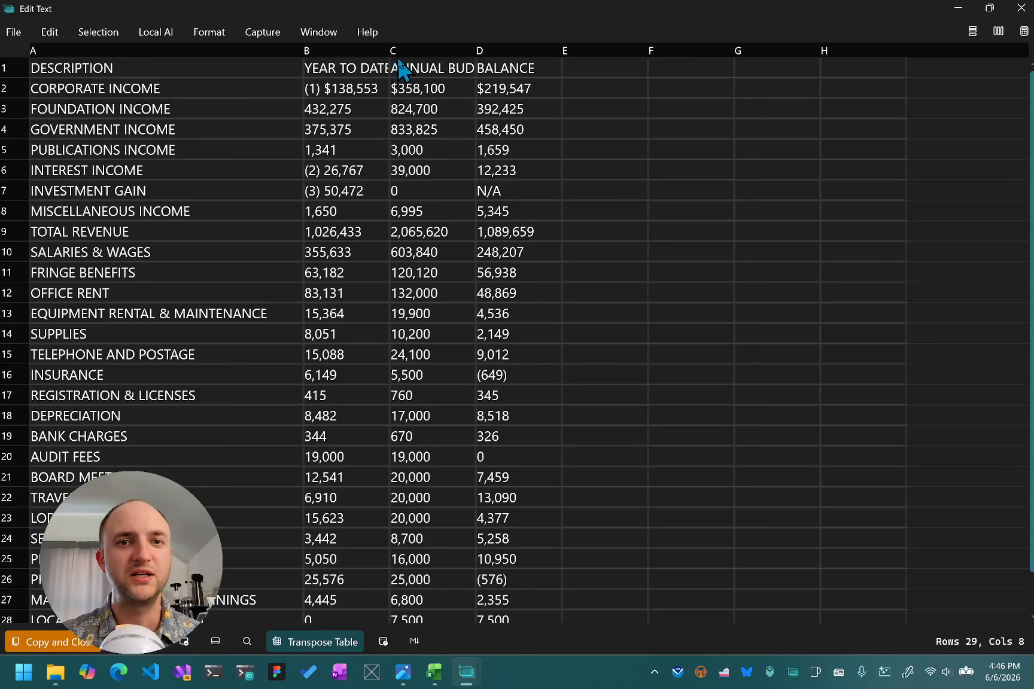
drag(388, 55, 493, 57)
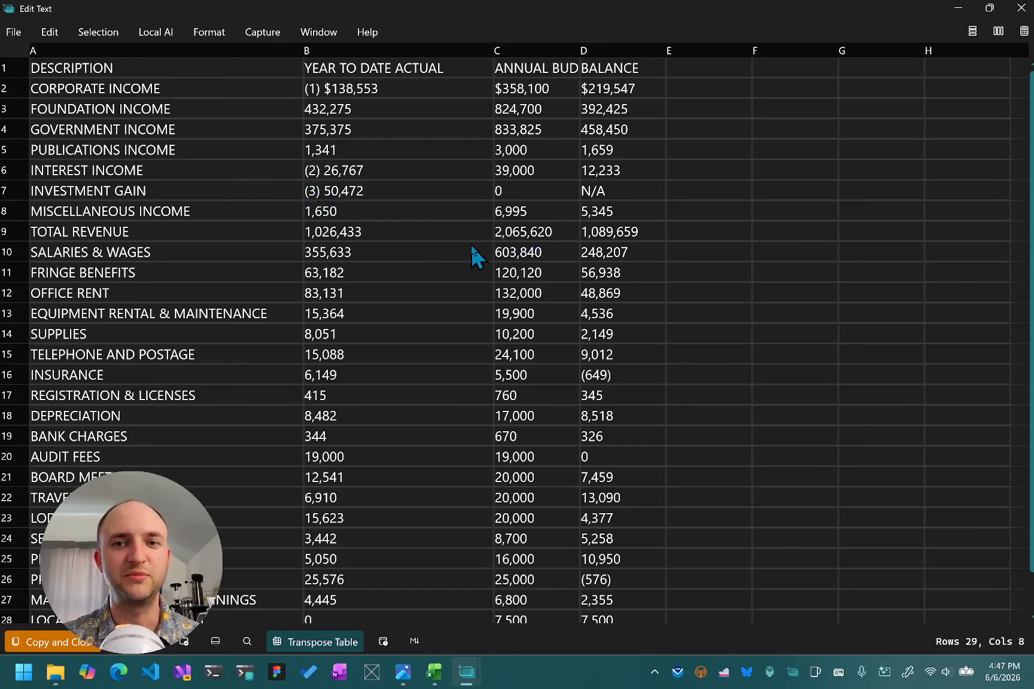
scroll(469, 237, down, 1)
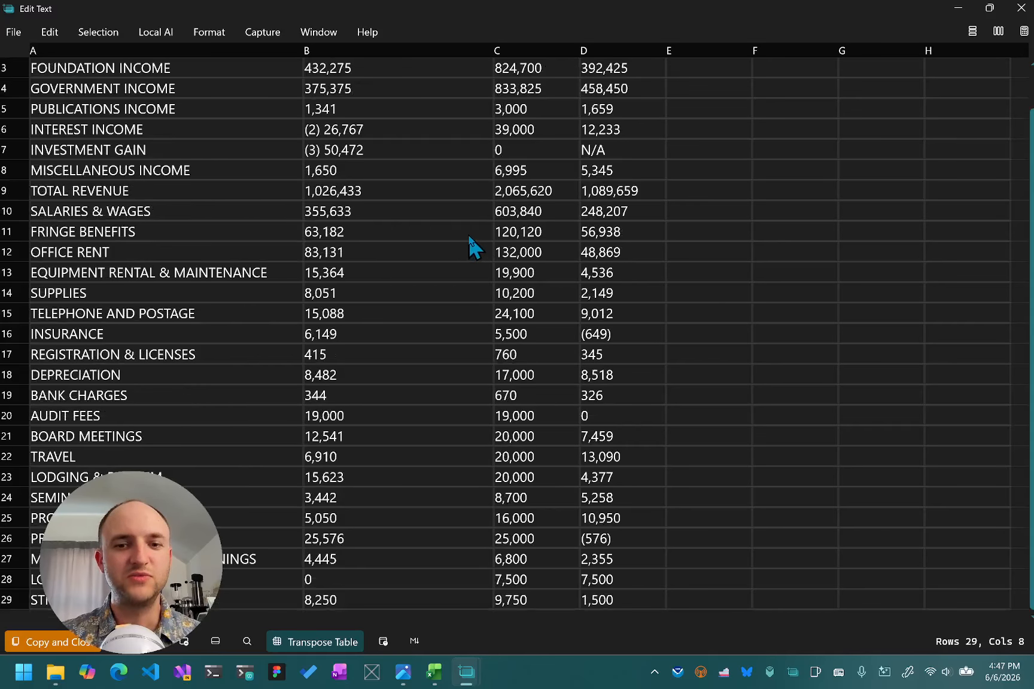
scroll(468, 234, up, 1)
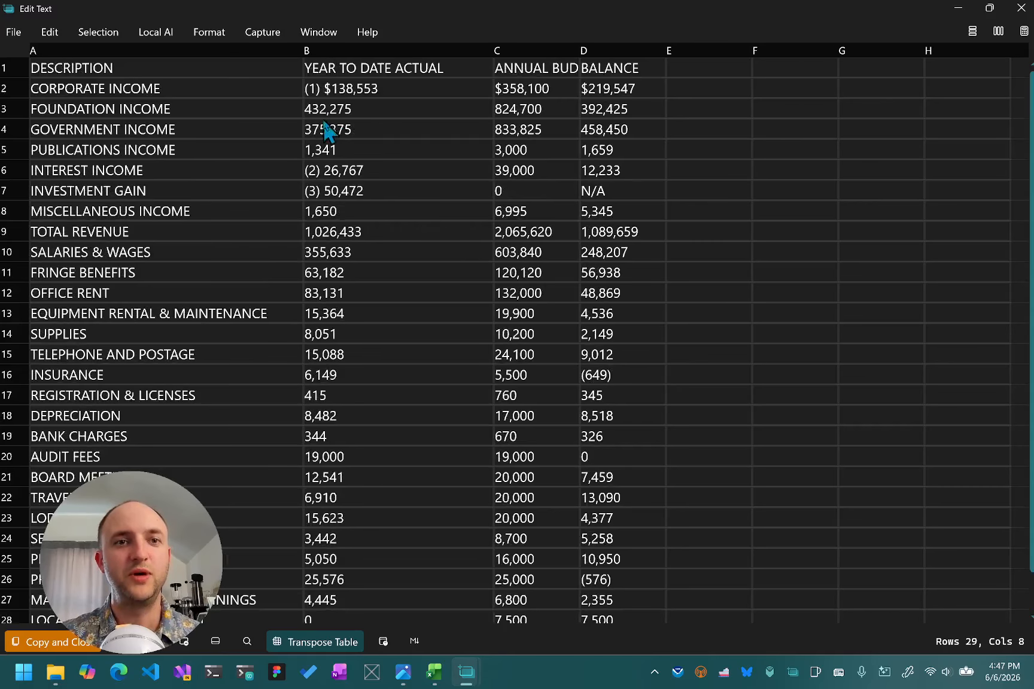
- Show the table as raw text and delete all parenthesized footnote numbers like (1) by finding similar matches with a regex
click(221, 32)
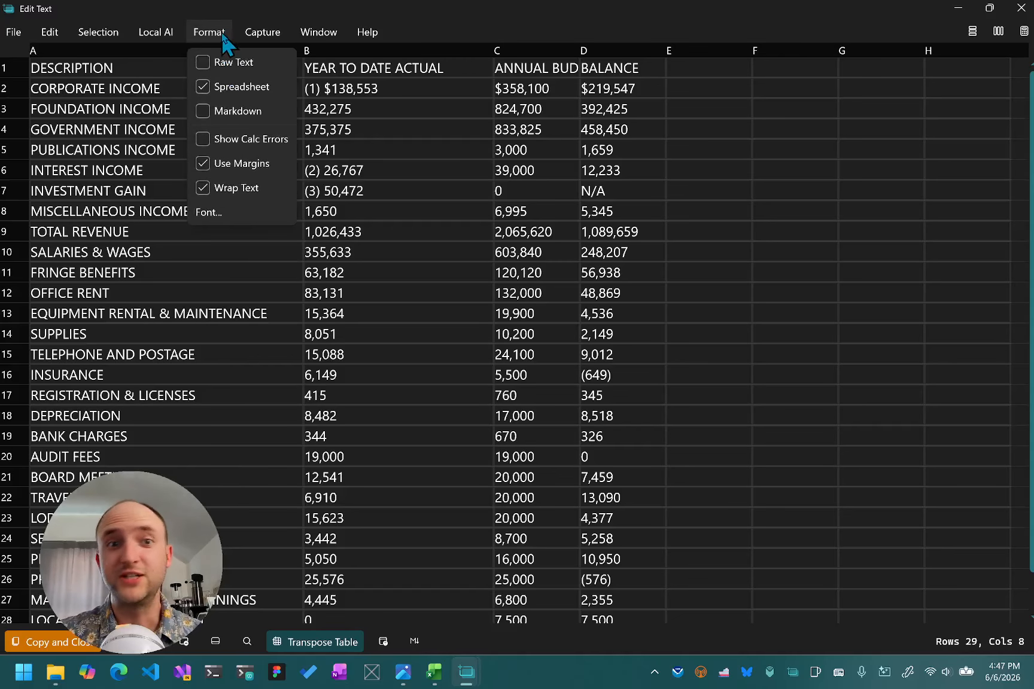
click(226, 61)
click(705, 322)
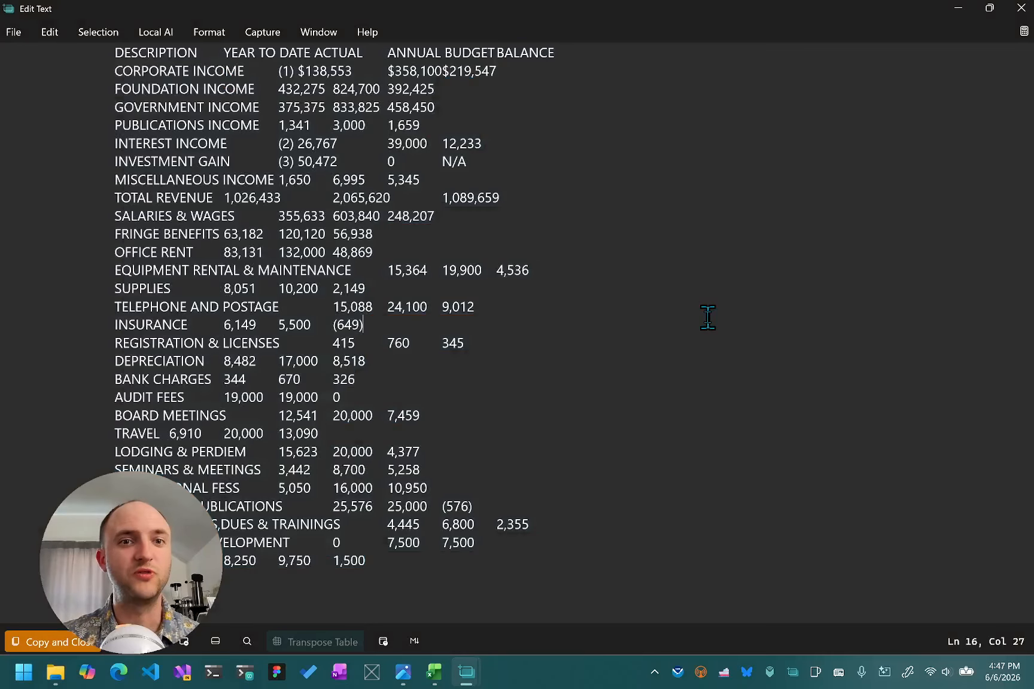
drag(298, 68, 274, 70)
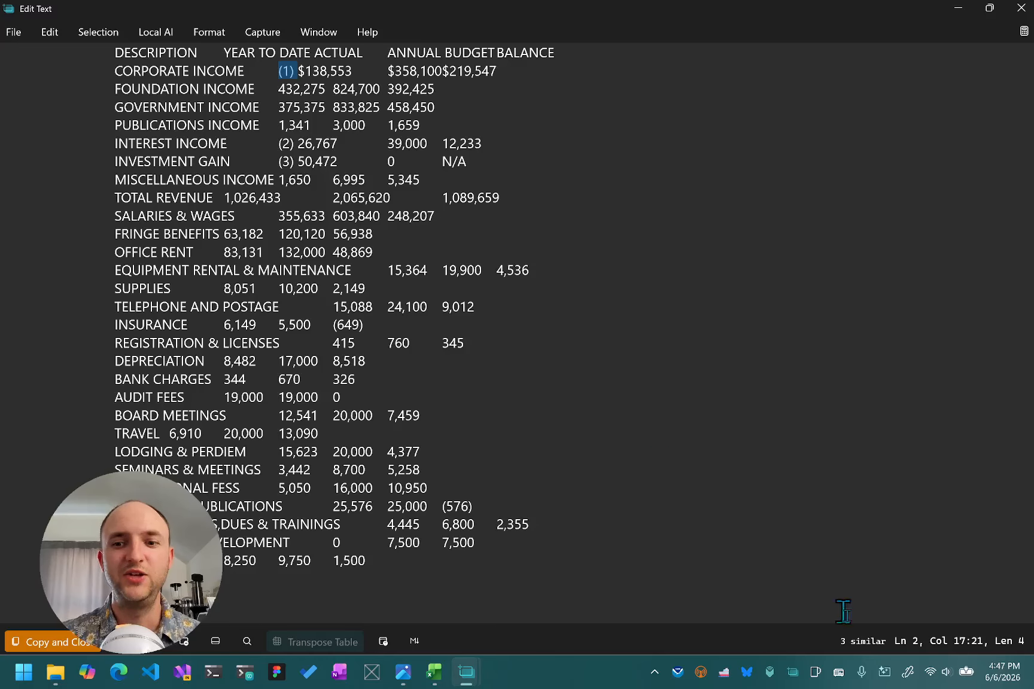
click(866, 643)
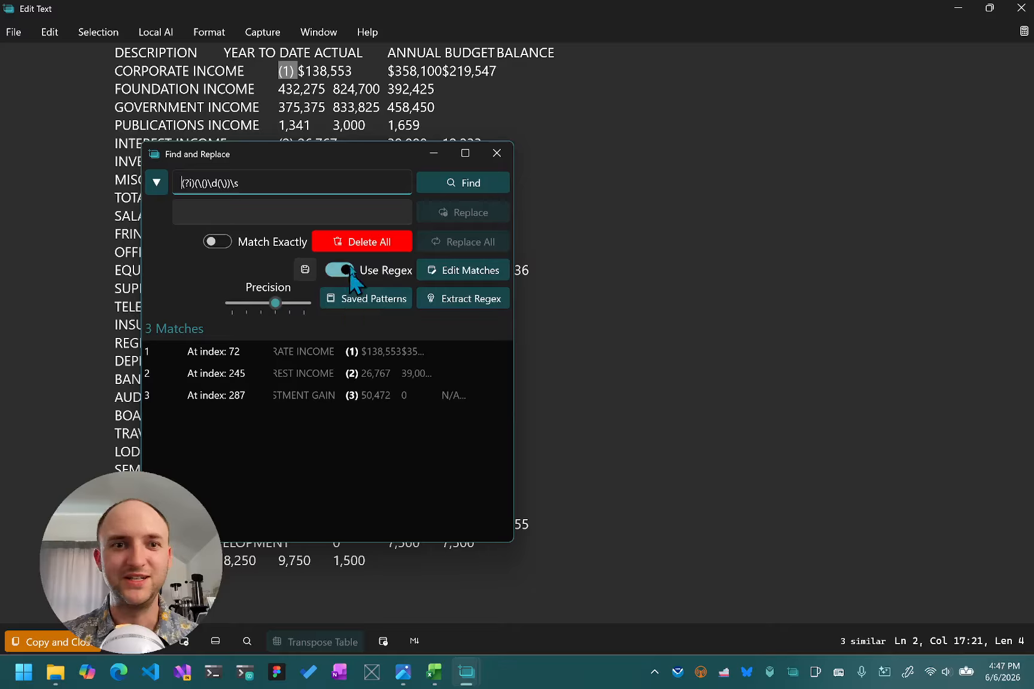
click(364, 248)
click(496, 153)
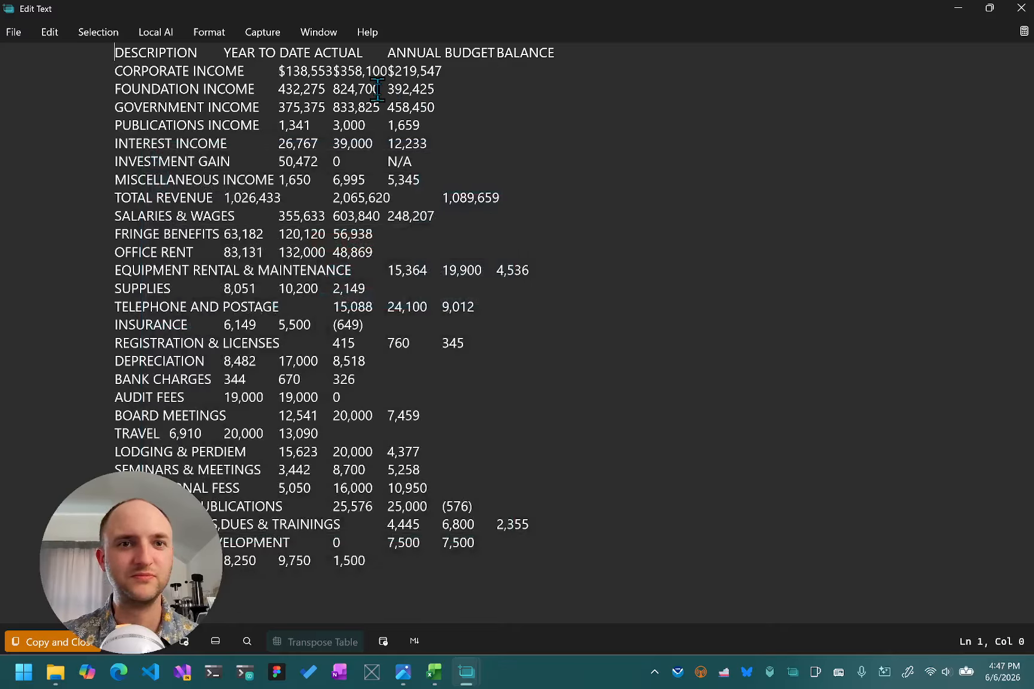
- Switch the cleaned text back to the Spreadsheet format
click(380, 89)
click(209, 31)
click(232, 88)
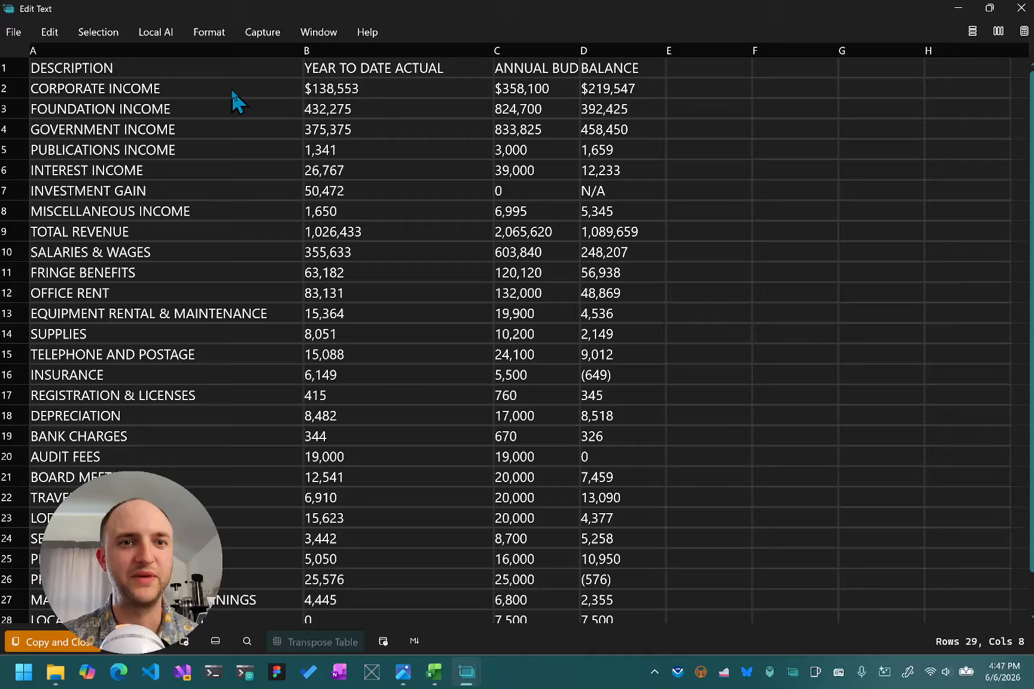
click(443, 177)
- Remove the dollar signs from the three Corporate Income amounts in cells B2, C2 and D2
click(310, 90)
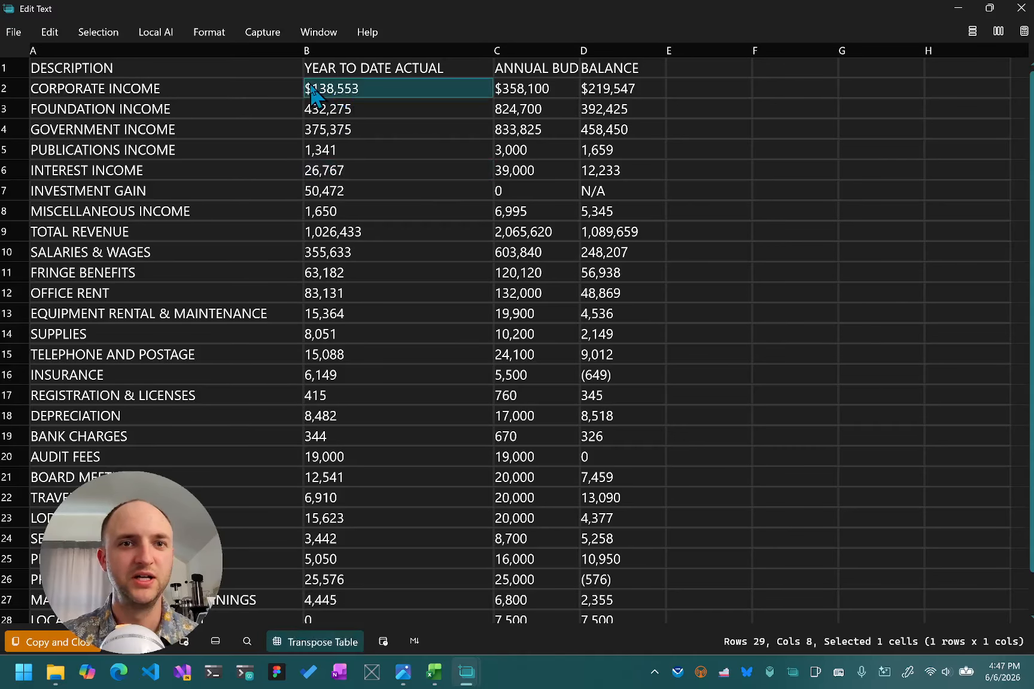
click(314, 90)
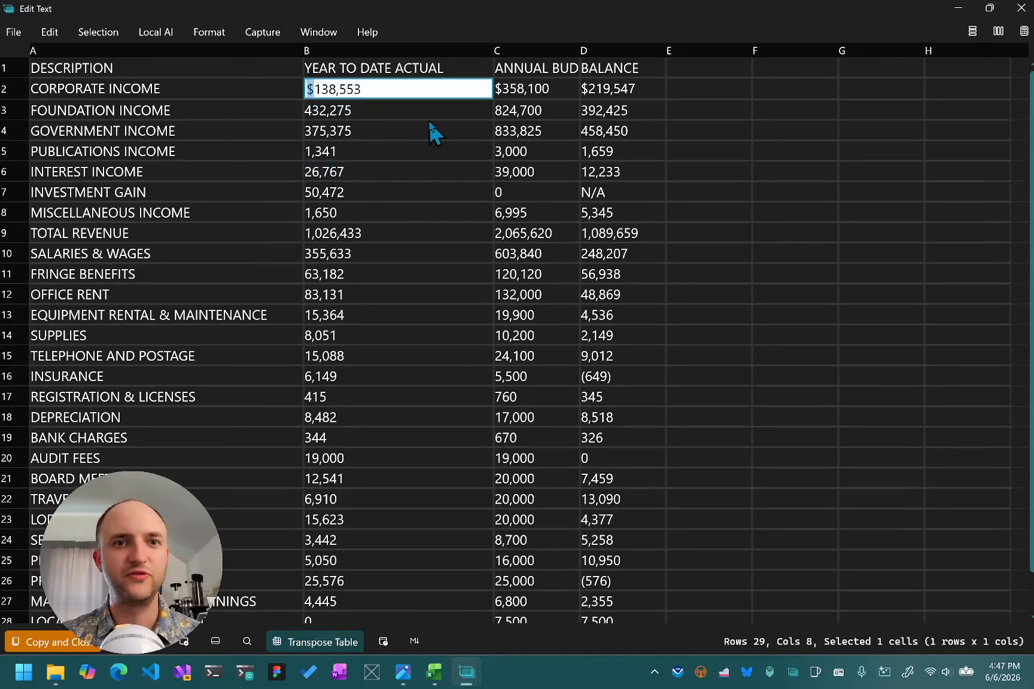
key(Delete)
click(499, 90)
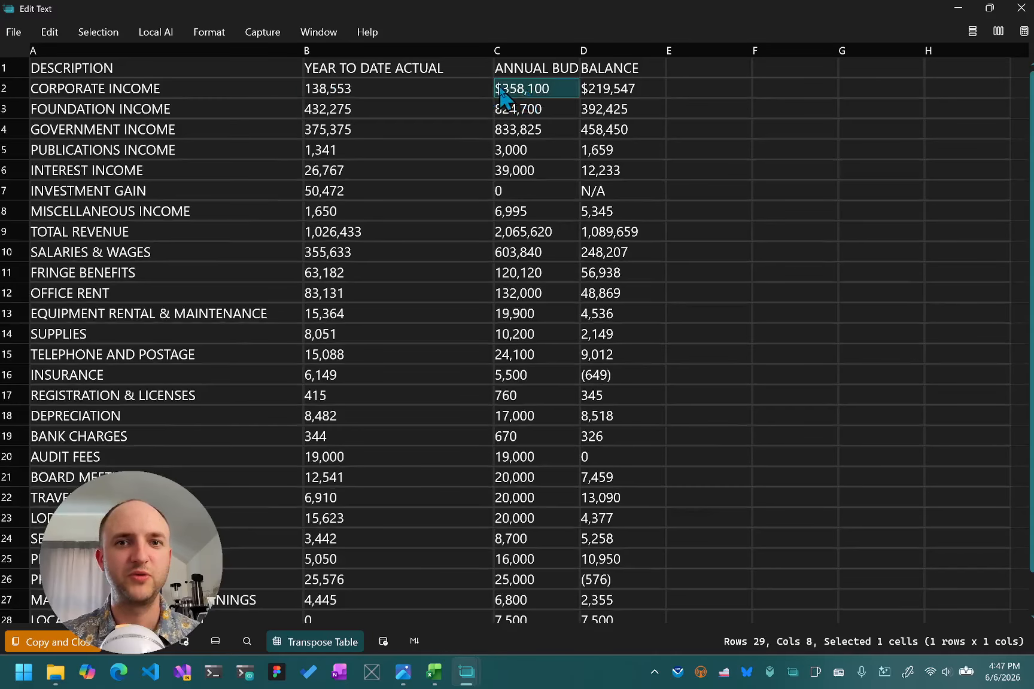
click(501, 90)
key(Delete)
click(587, 89)
click(584, 90)
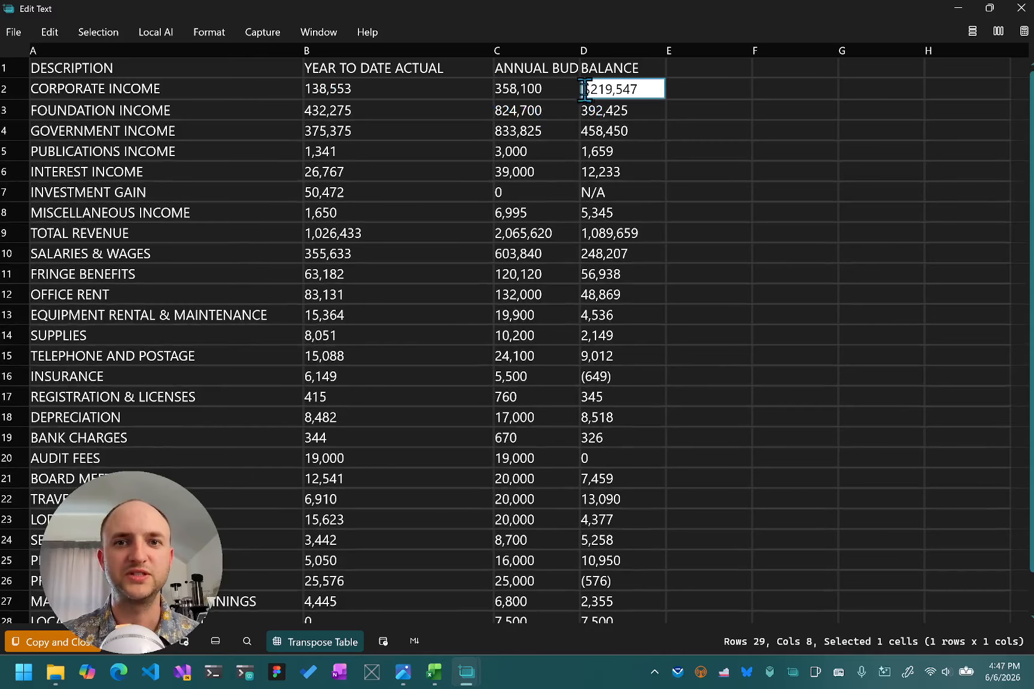
key(Delete)
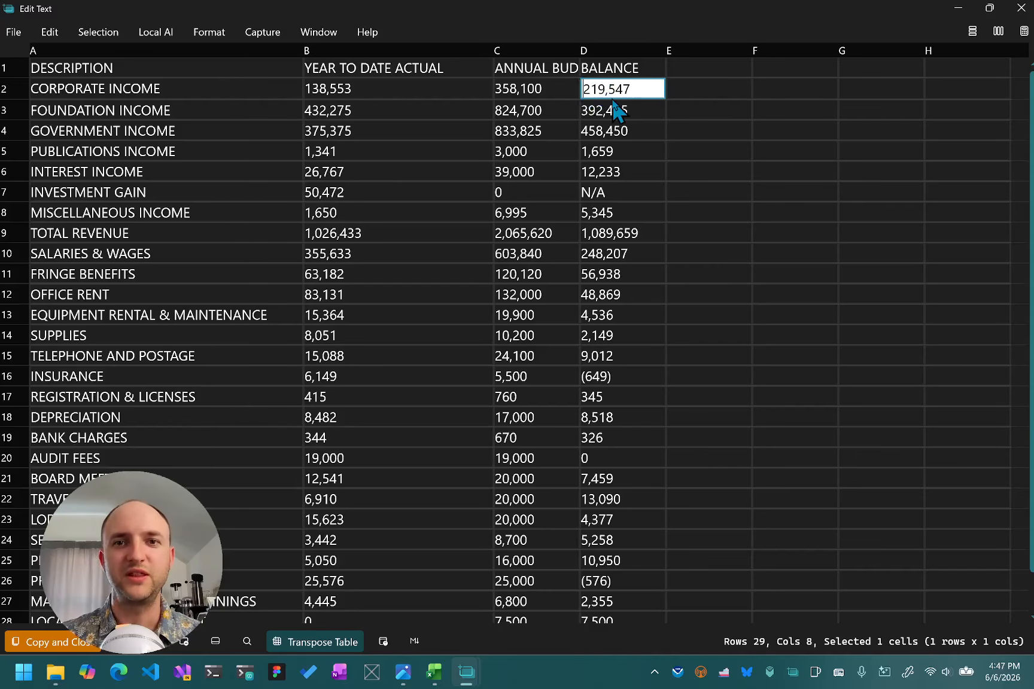
- Review the cleaned rows down to row 29 and check the extent of the data range A1:D29
click(603, 105)
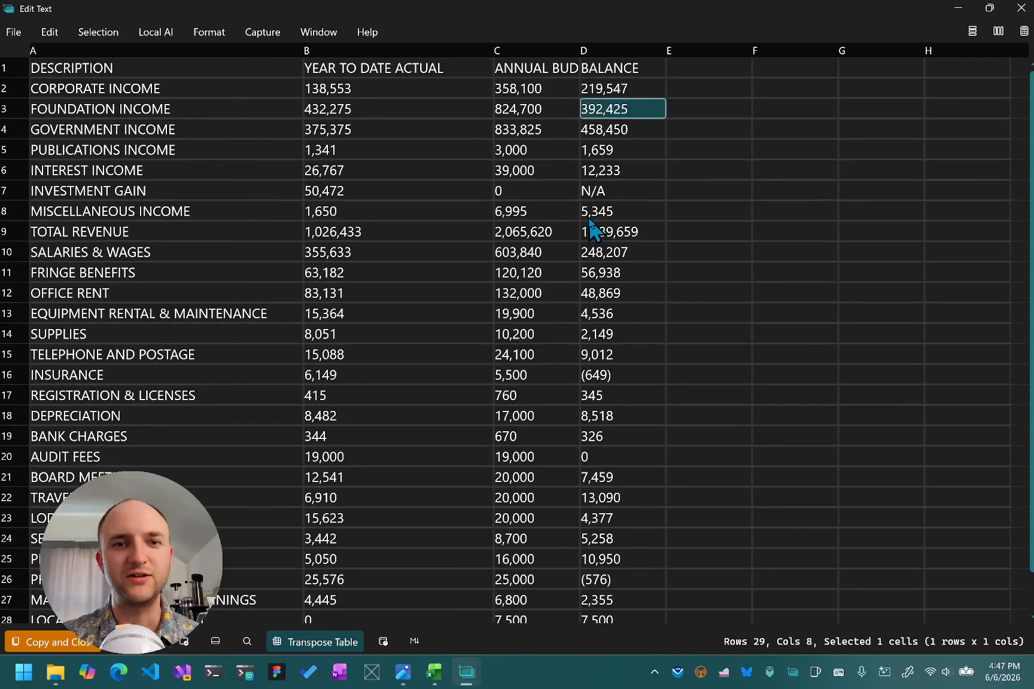
click(708, 294)
scroll(719, 287, down, 1)
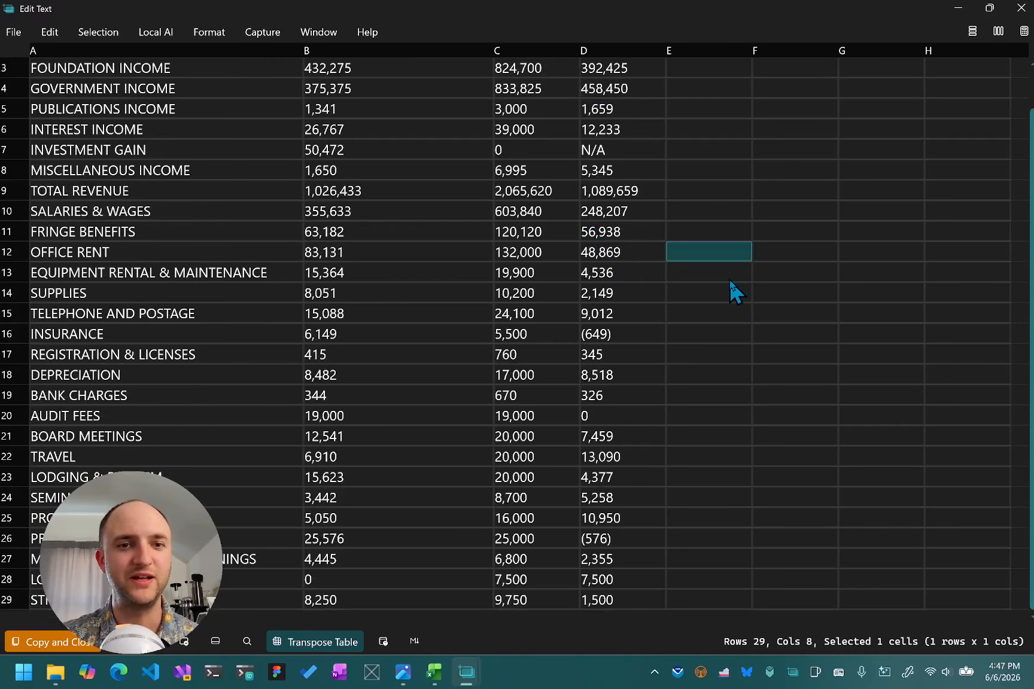
scroll(729, 280, up, 1)
drag(116, 66, 607, 607)
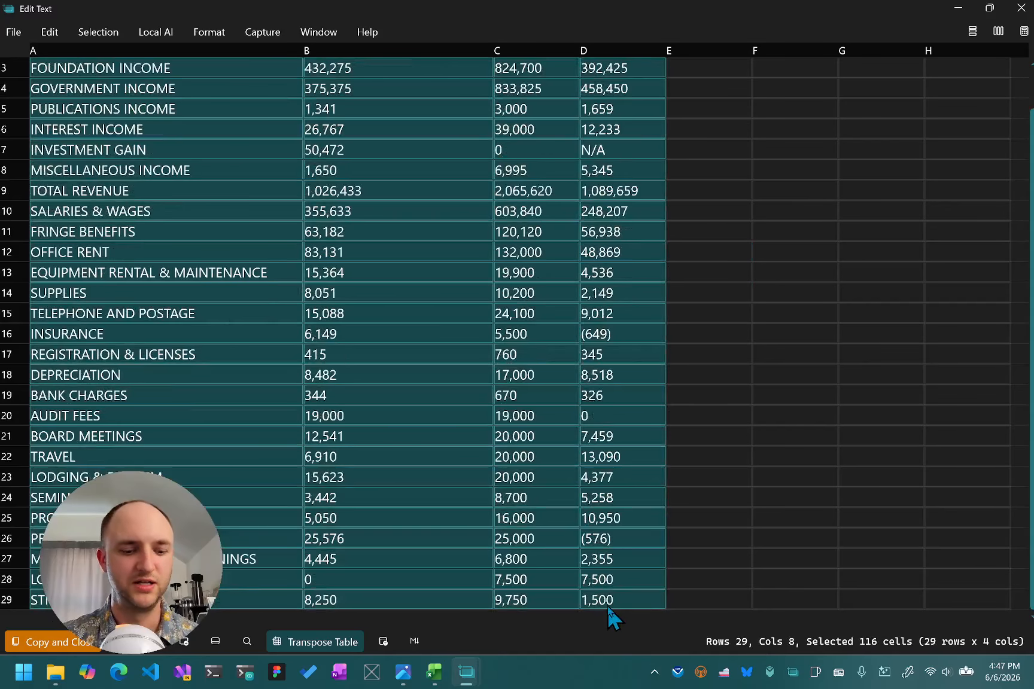
click(738, 503)
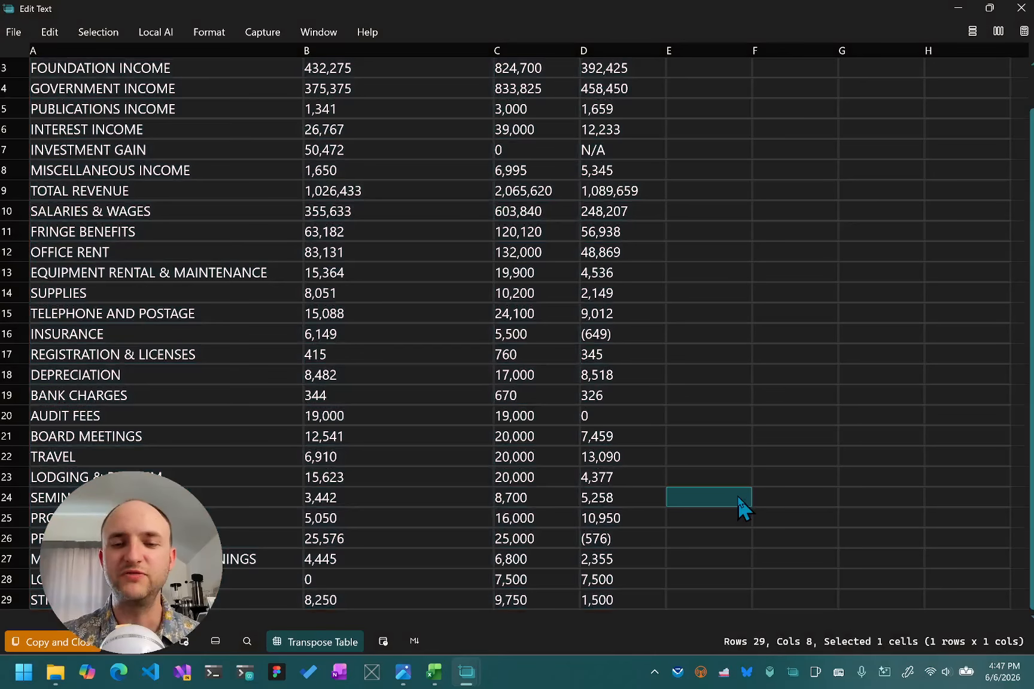
scroll(623, 411, up, 1)
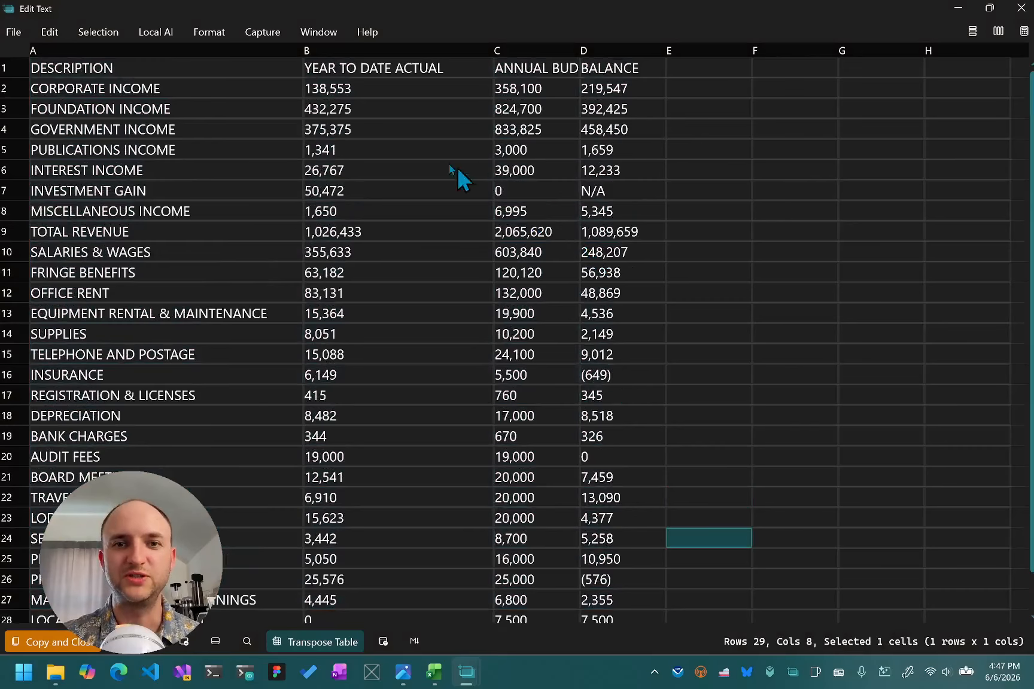
- Select the Year to Date Actual amounts in B2:B29 and show their sum in the calculation pane
drag(357, 95, 388, 619)
scroll(388, 405, up, 1)
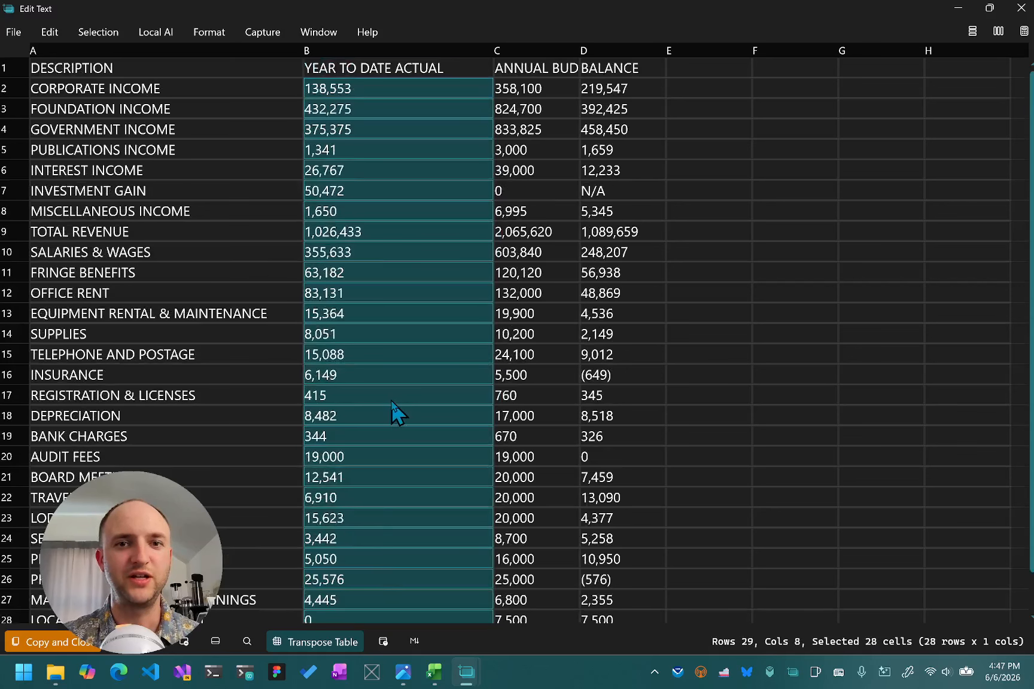
scroll(390, 400, down, 1)
click(1021, 33)
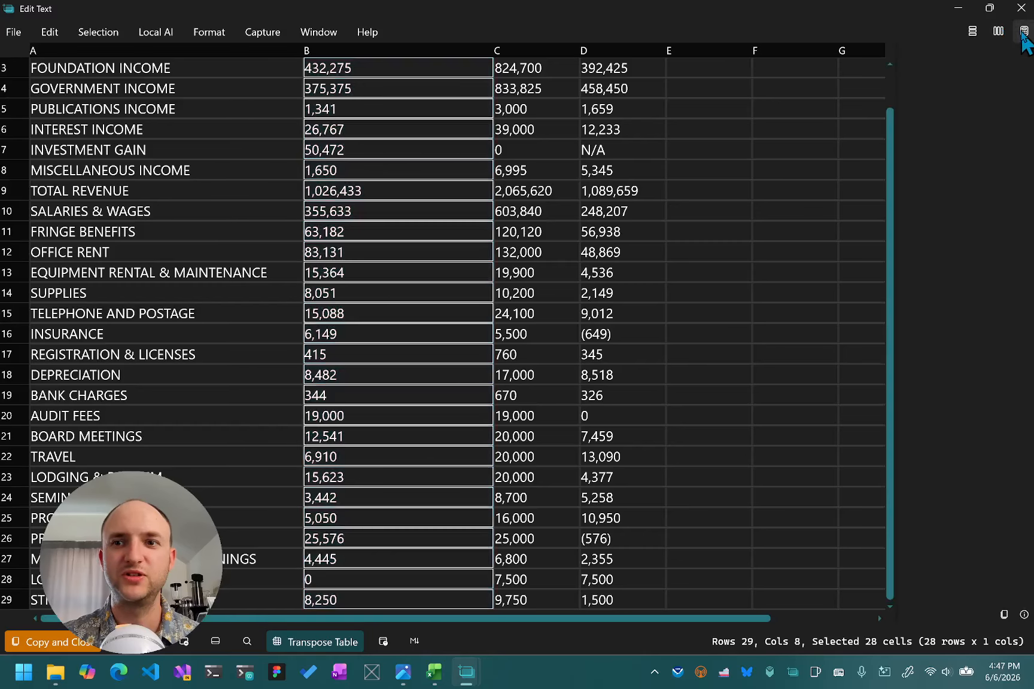
right_click(978, 602)
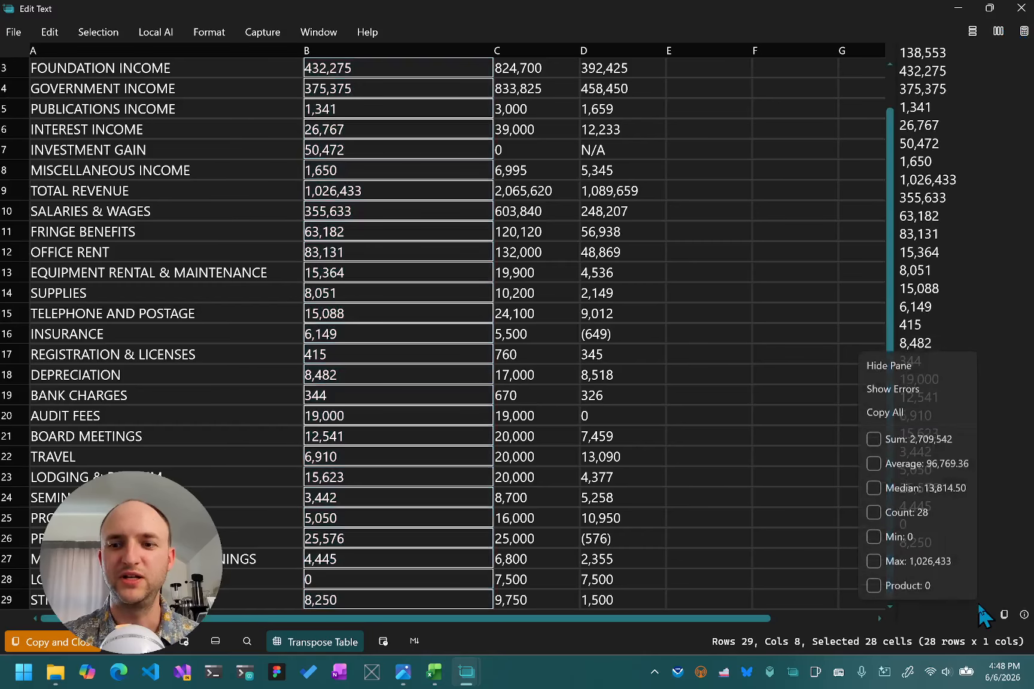
click(877, 444)
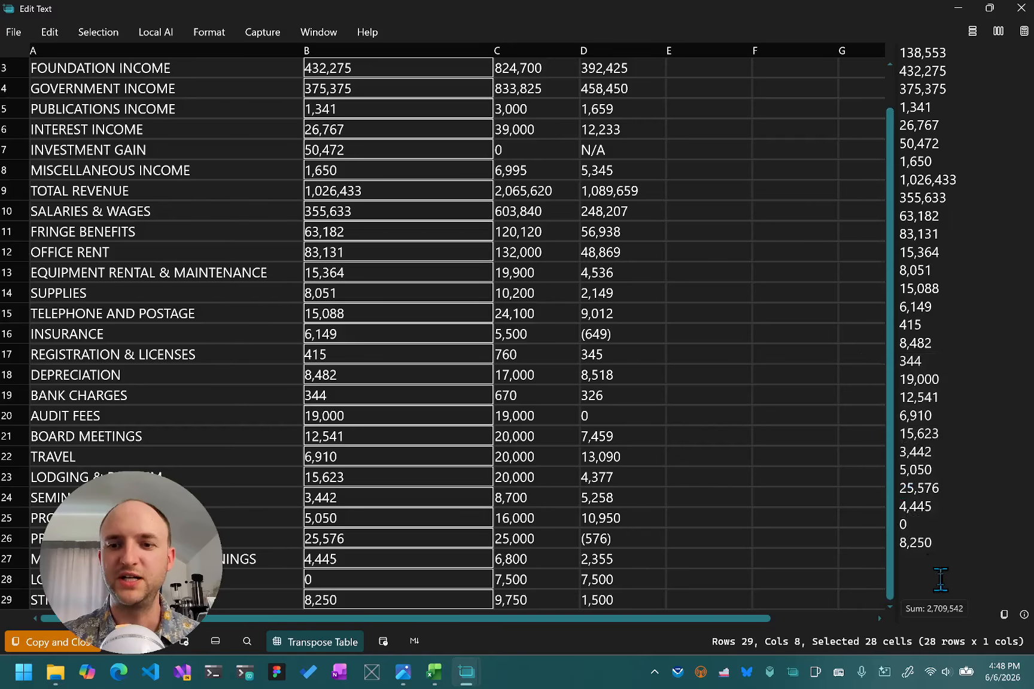
- Display the average of the selected column B amounts, and return the calculation pane to the sum
right_click(939, 579)
click(850, 448)
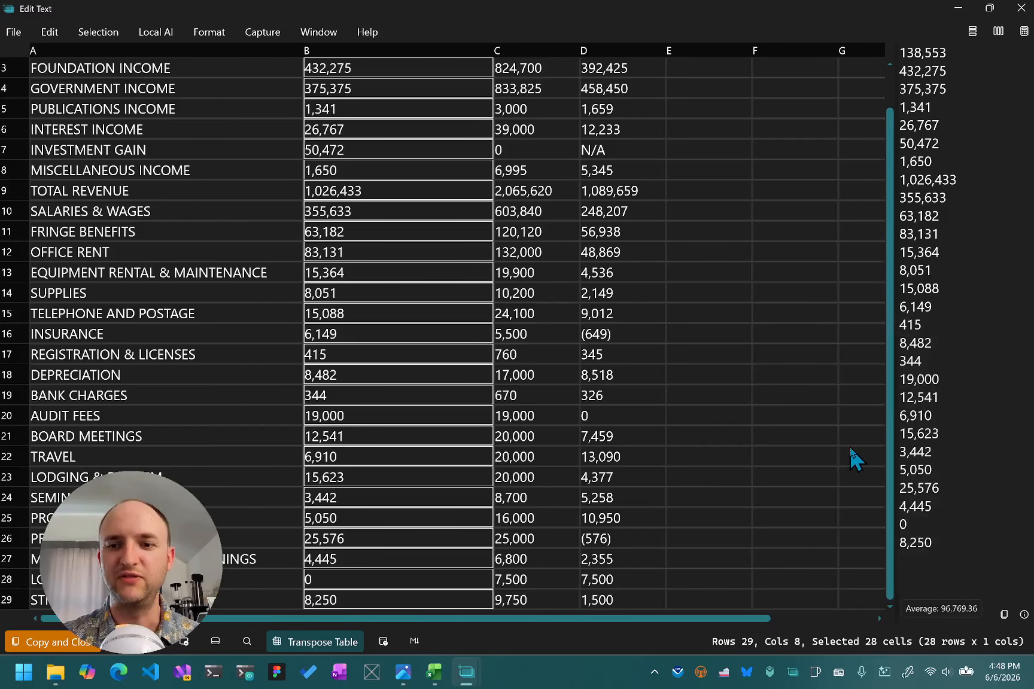
right_click(930, 579)
click(874, 419)
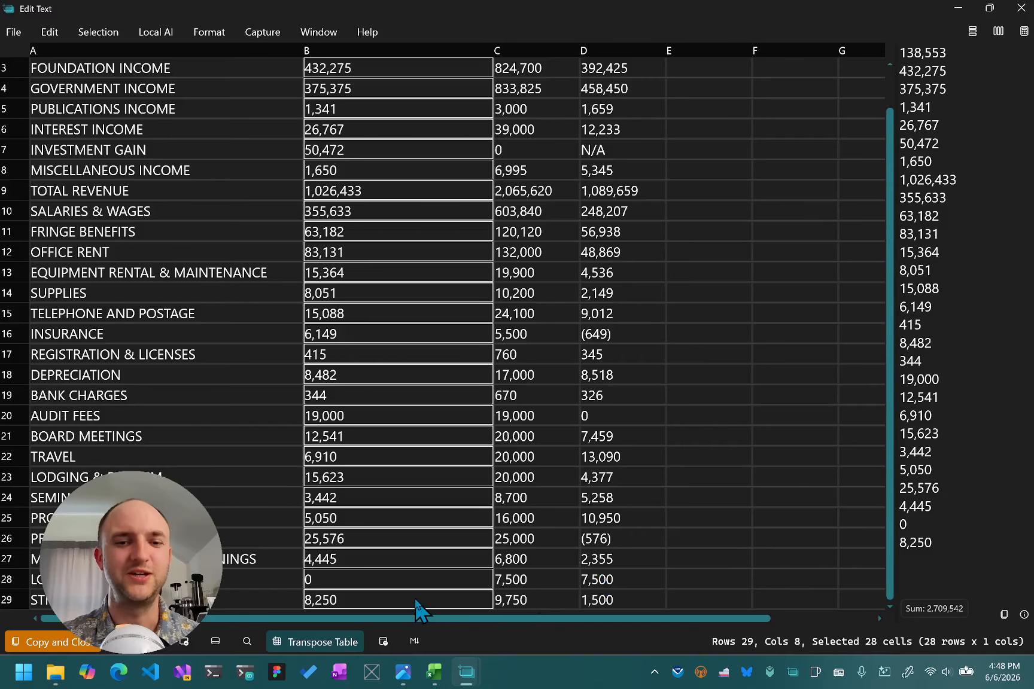
- Check the sum of all cells in the spreadsheet, and hide the calculation pane
click(438, 676)
click(500, 478)
key(ctrl+a)
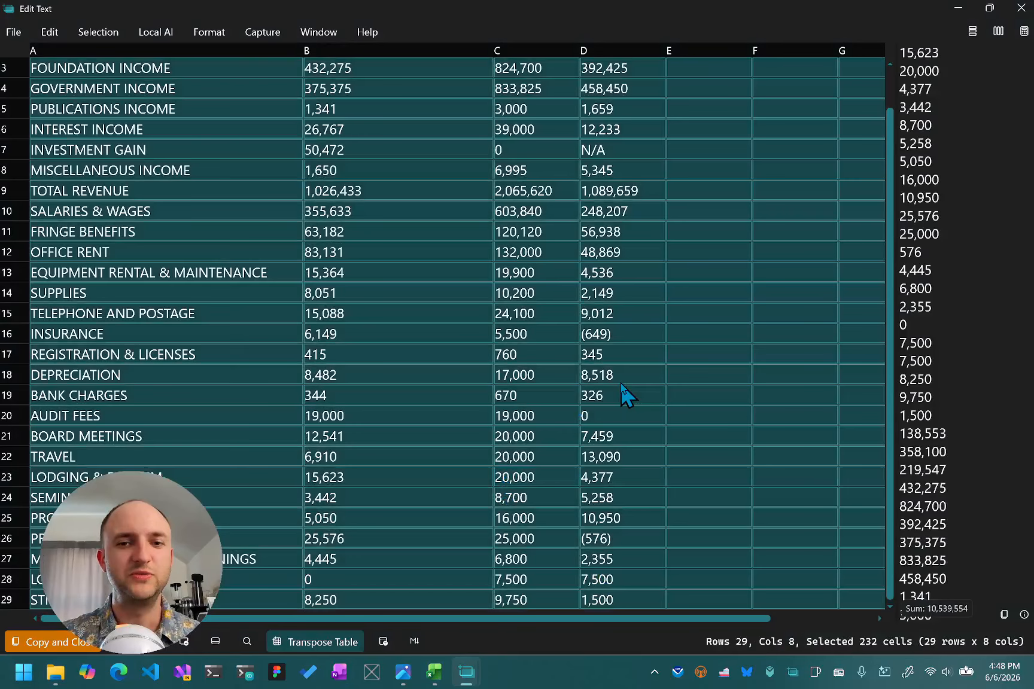
click(619, 383)
scroll(271, 242, up, 1)
click(1024, 32)
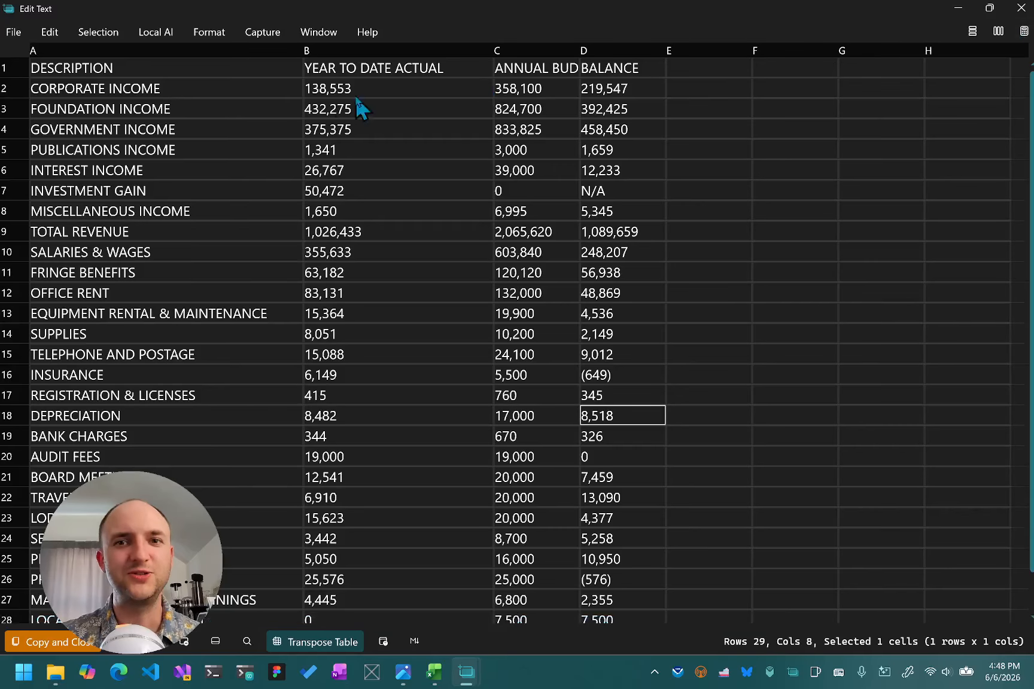
- Copy the table range A1:D29 and paste it into the blank Excel workbook starting at cell B3
drag(165, 69, 600, 603)
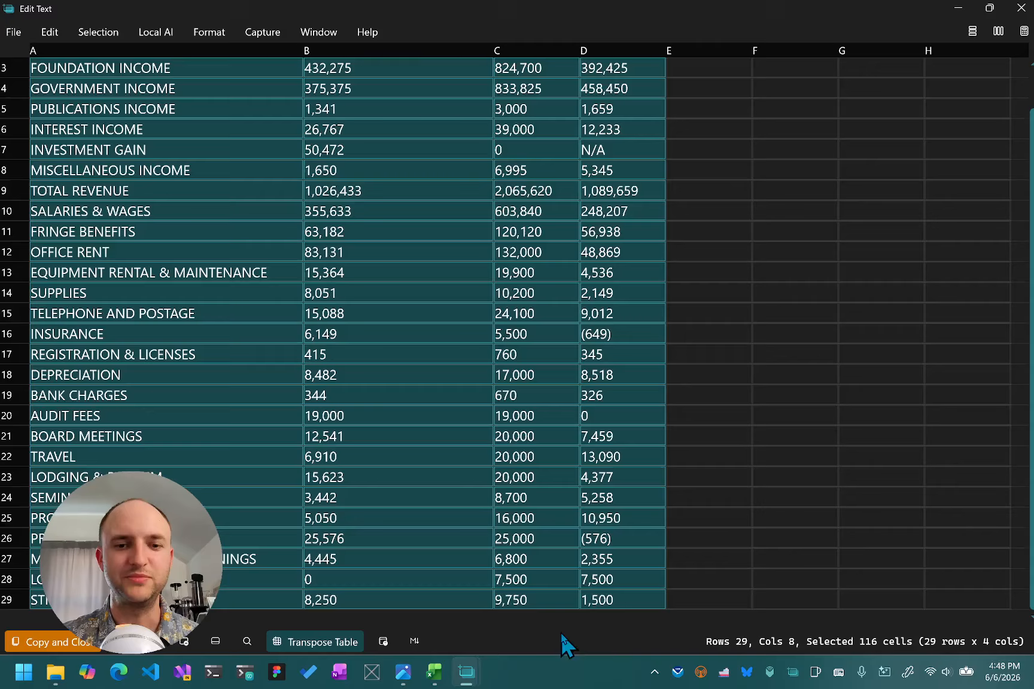
click(434, 672)
click(341, 291)
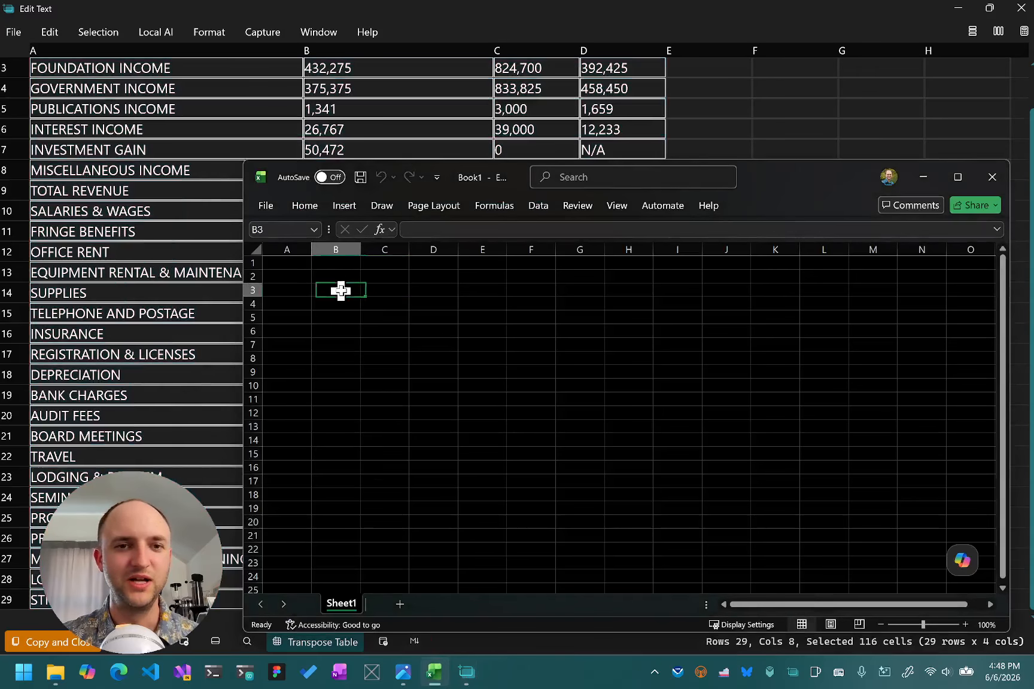
key(ctrl+v)
click(598, 345)
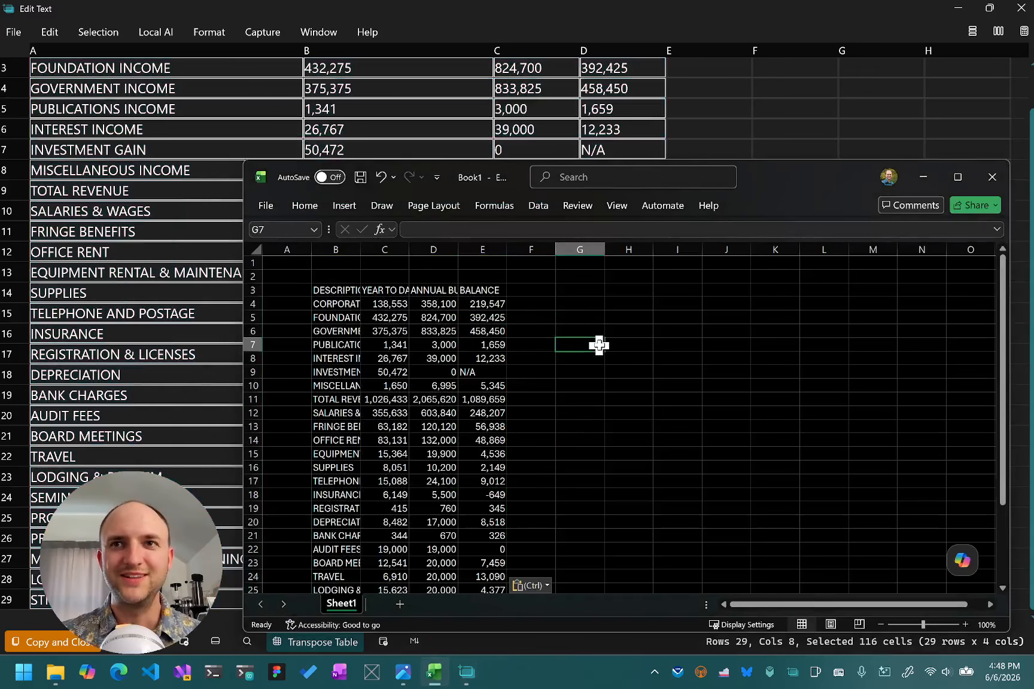
- Maximize the workbook window and auto-fit columns B to E to their contents
double_click(797, 182)
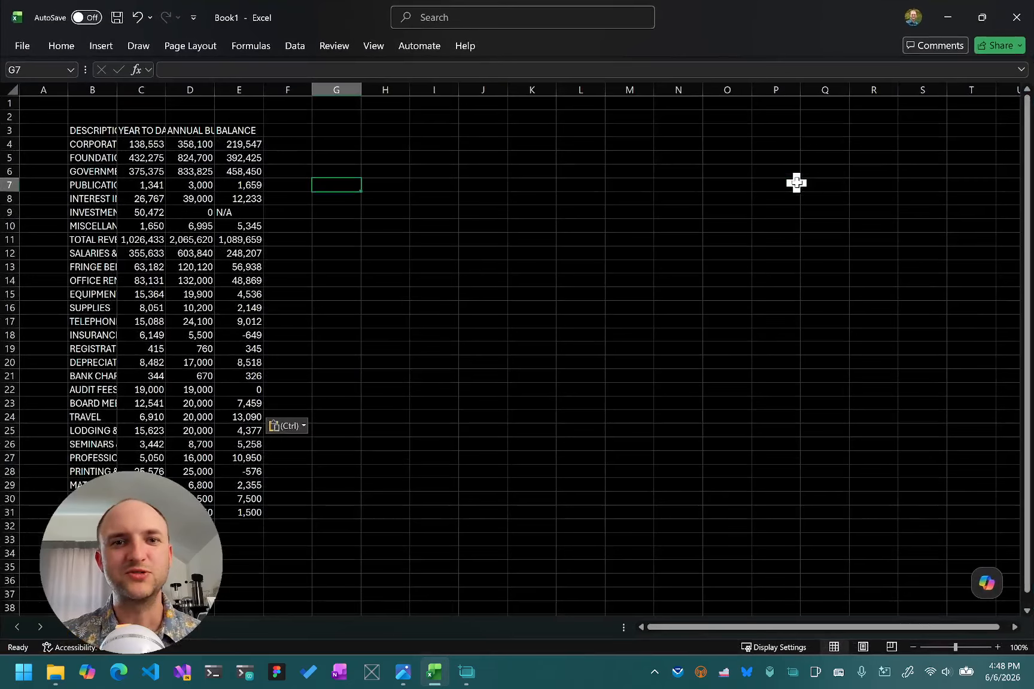
click(98, 101)
drag(101, 86, 239, 89)
double_click(263, 90)
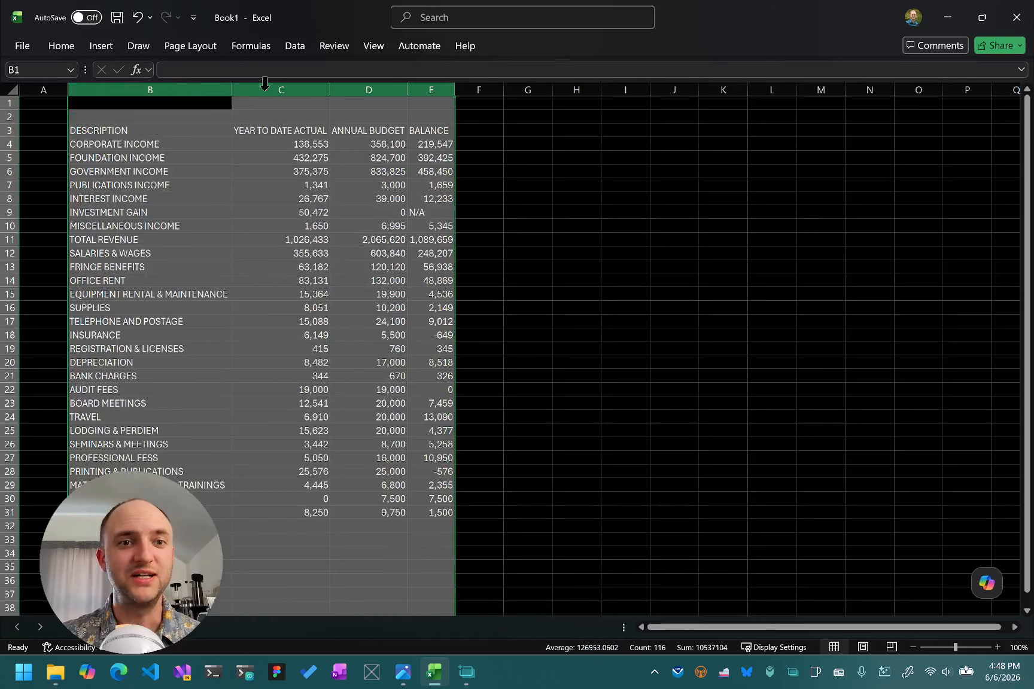
click(535, 242)
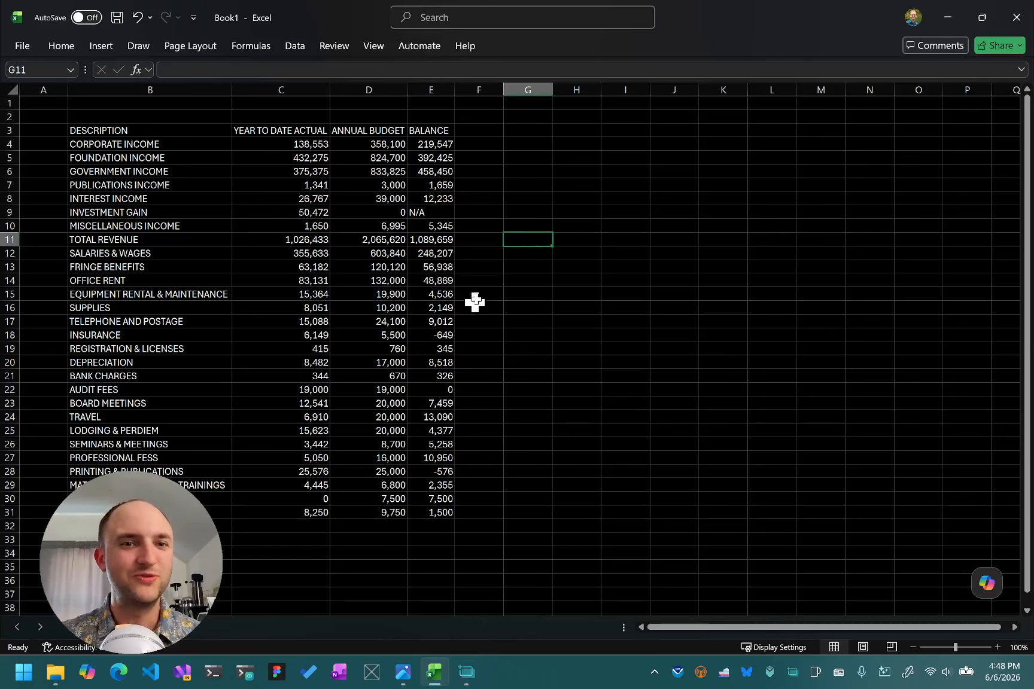
- Check the pasted amounts and replace the N/A balance of Investment Gain in cell E9 with 0
drag(317, 144, 317, 500)
click(321, 525)
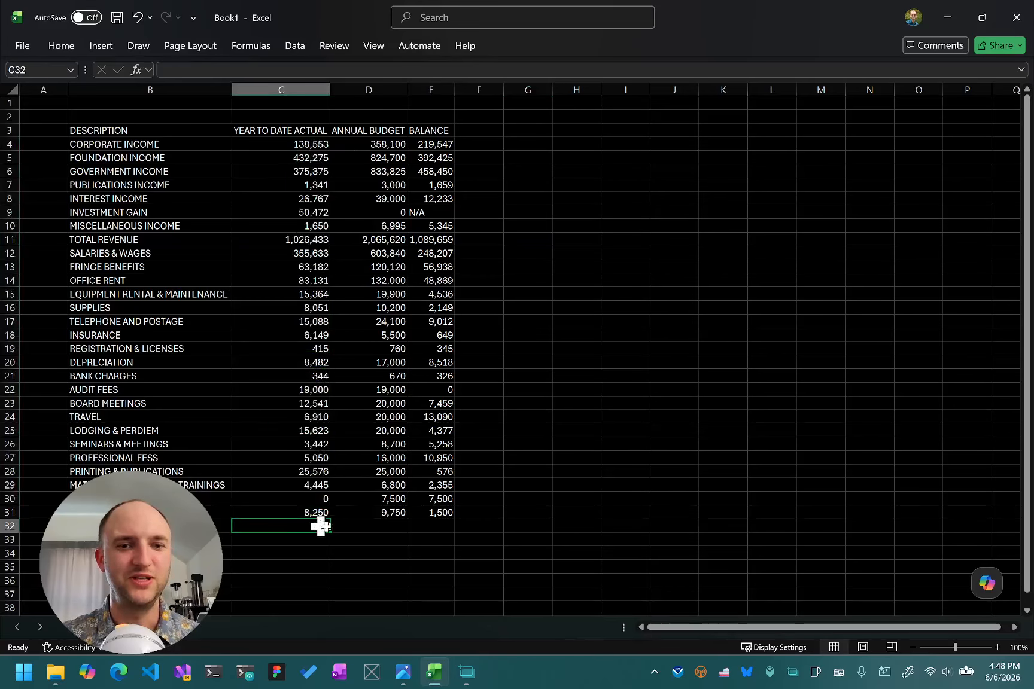
click(435, 201)
click(445, 213)
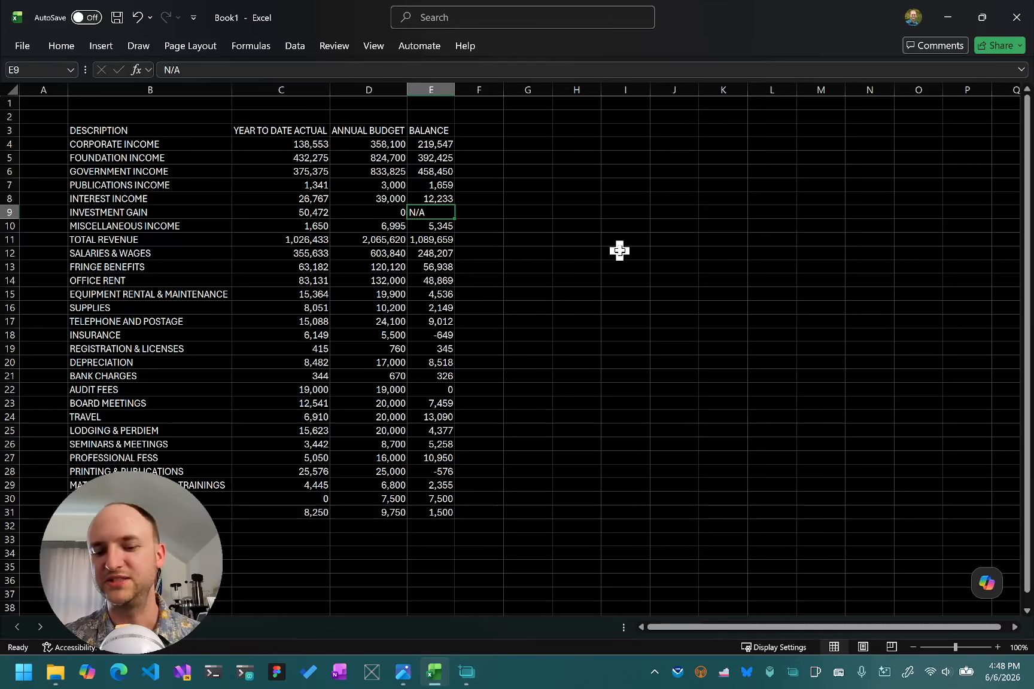
text(0)
key(Return)
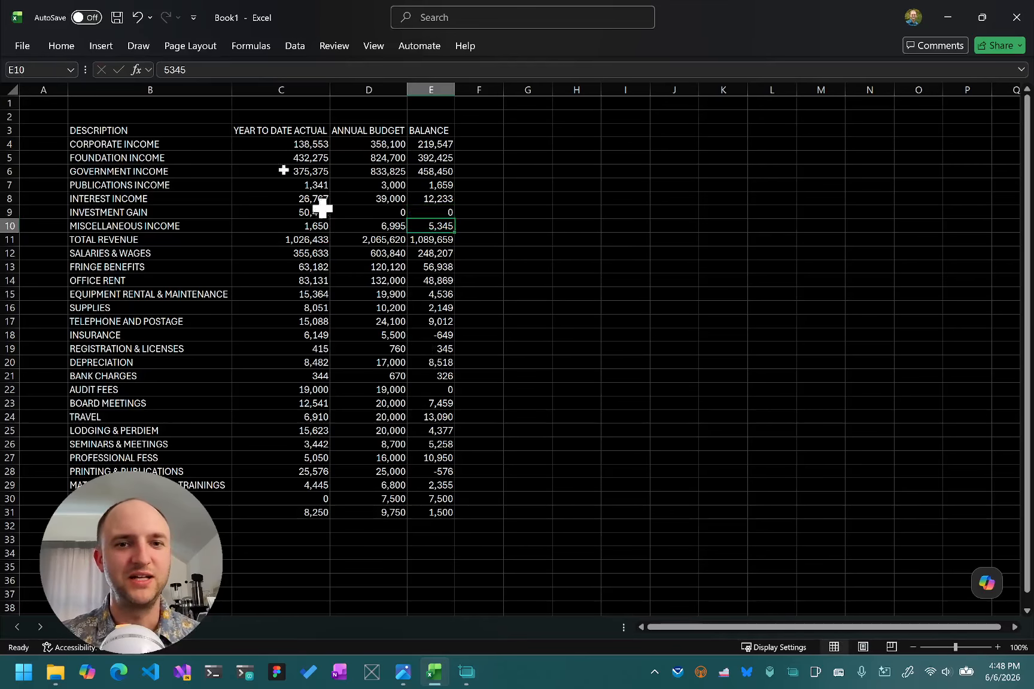
- Convert the data range B3:E31 into a table with headers
click(191, 157)
key(ctrl+t)
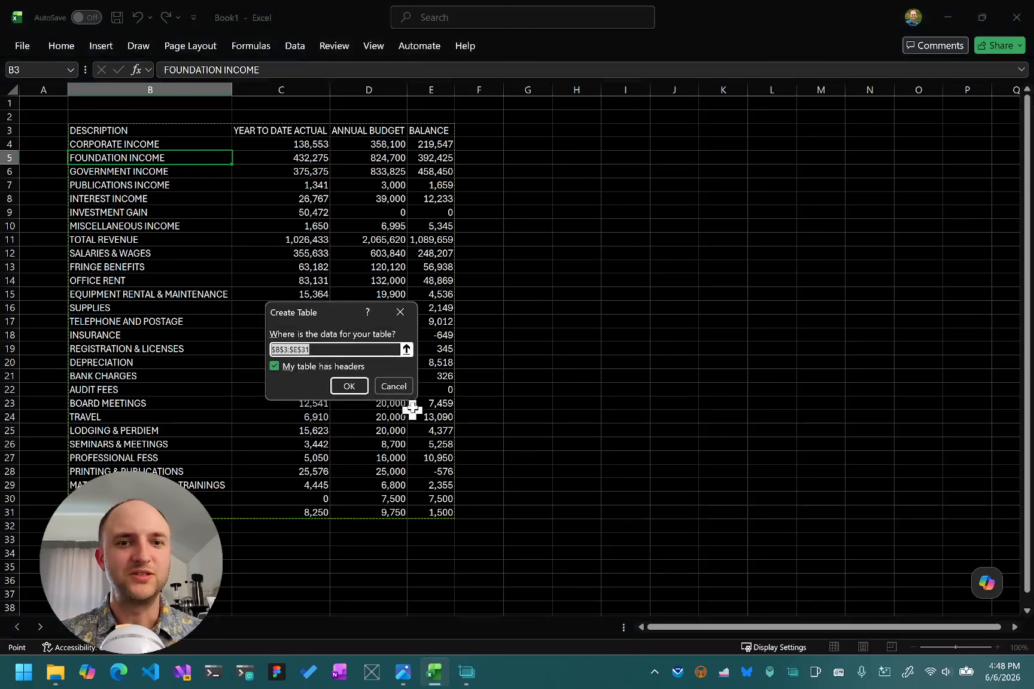
click(346, 384)
click(385, 388)
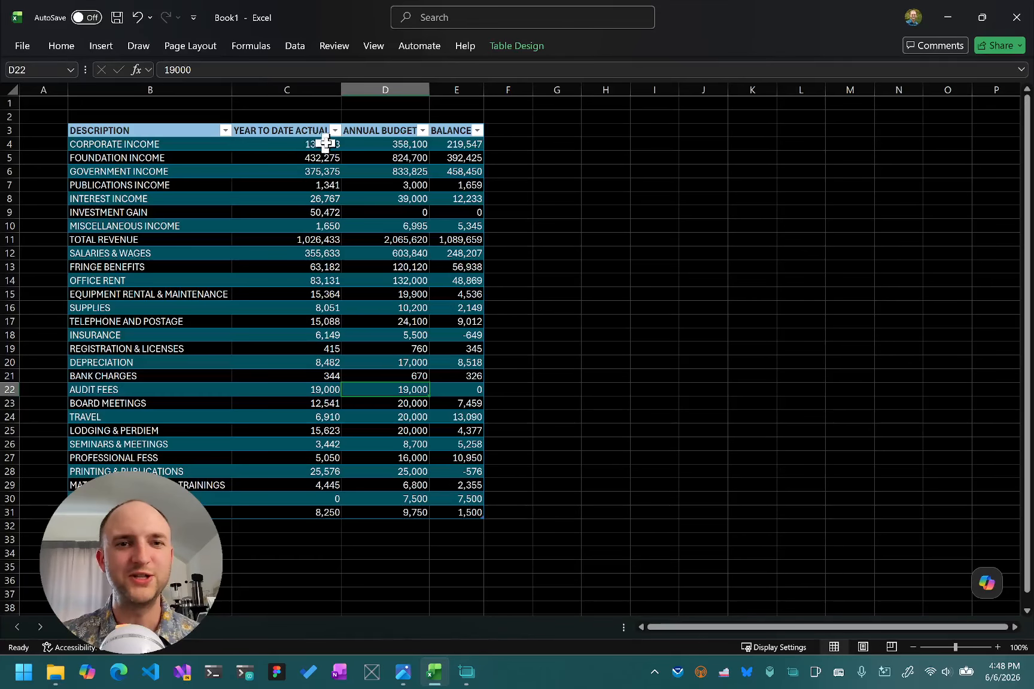
- Switch to Text Grab, close its Edit Text and Grab Frame windows, and return to the Excel table
mouse_move(469, 680)
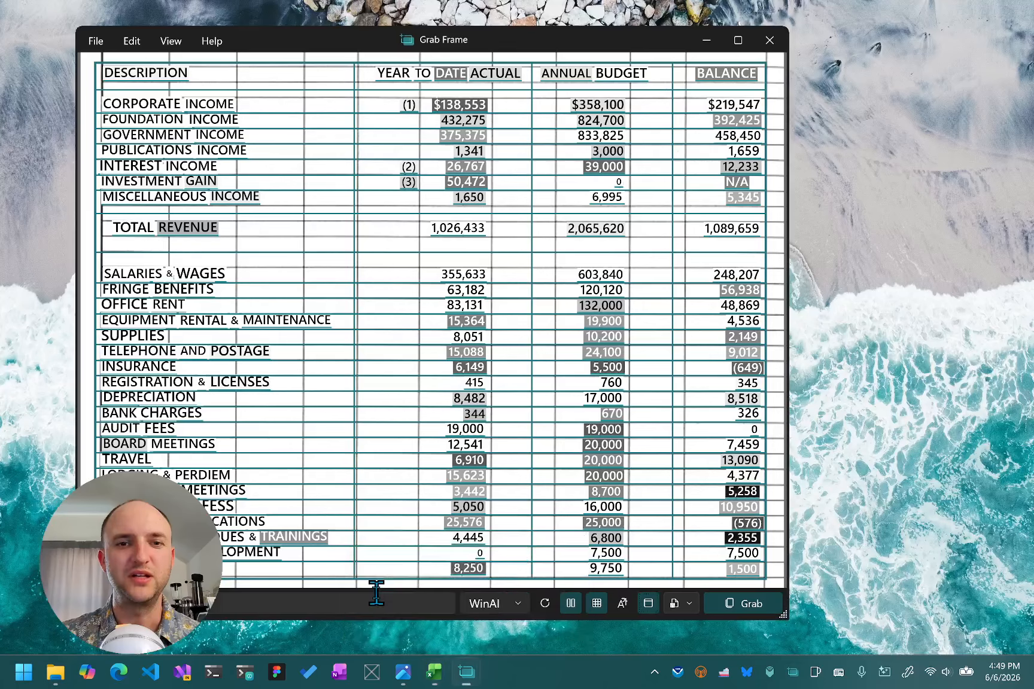
click(378, 584)
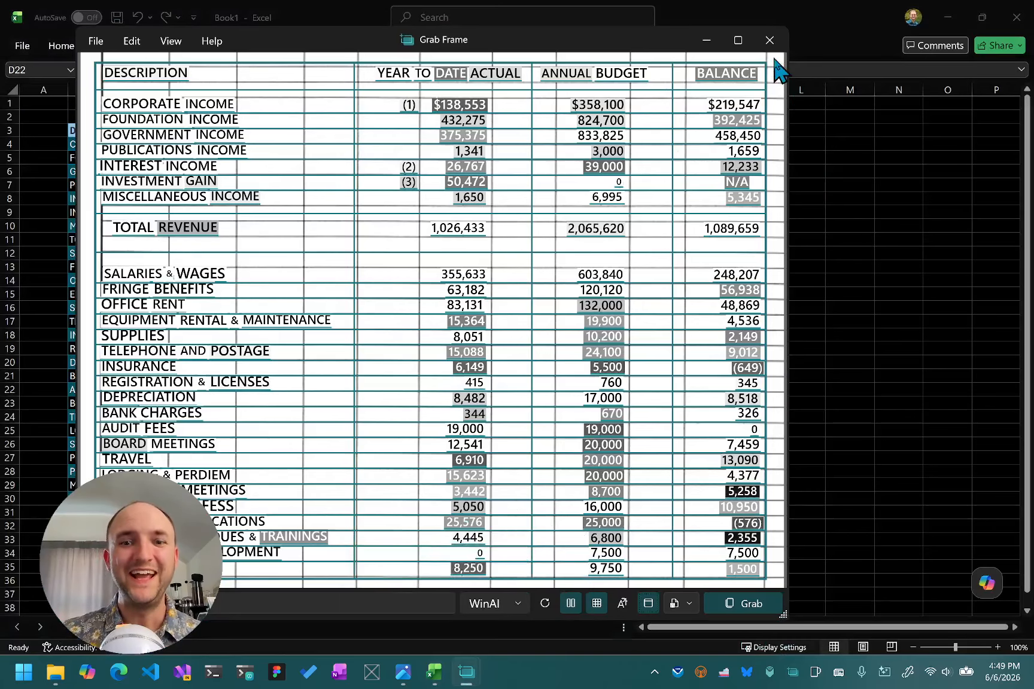
mouse_move(476, 679)
click(536, 593)
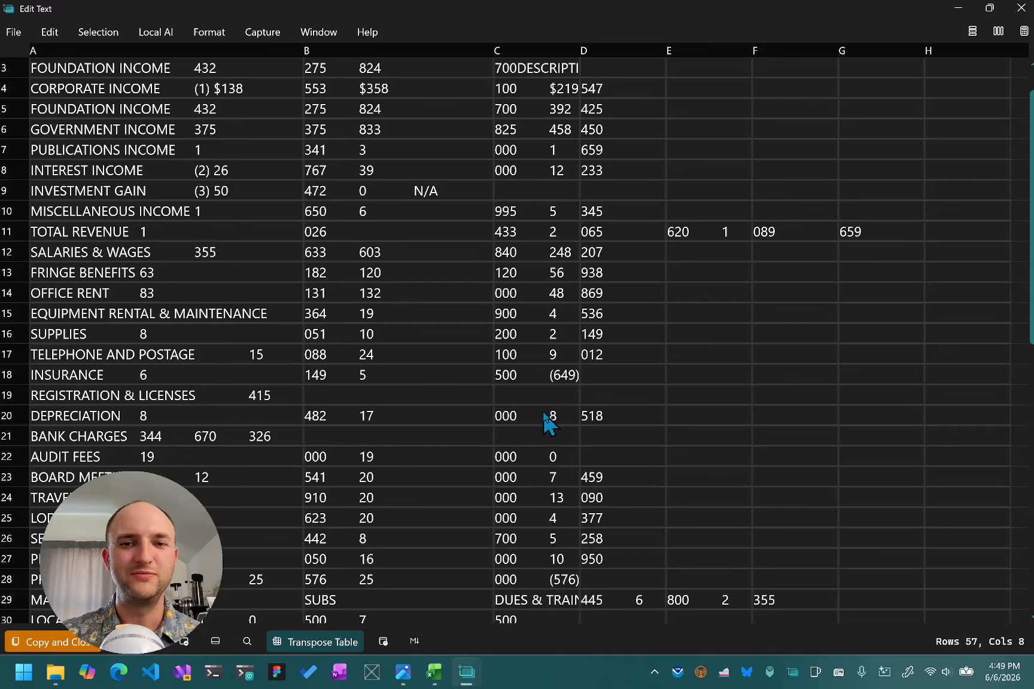
click(686, 382)
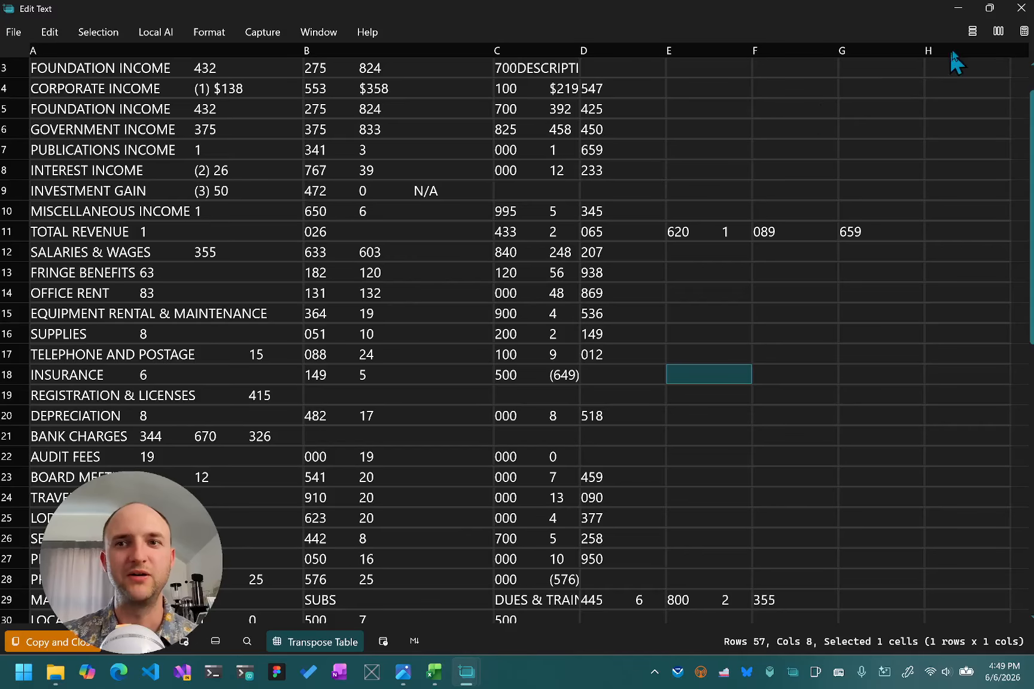
click(1021, 8)
click(770, 41)
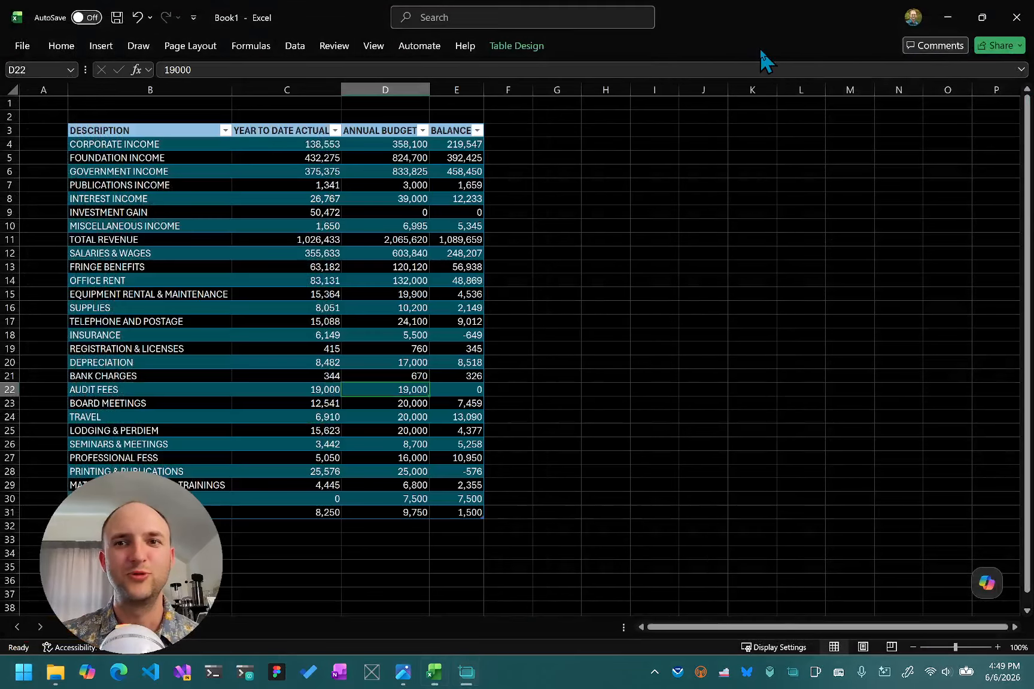
click(694, 239)
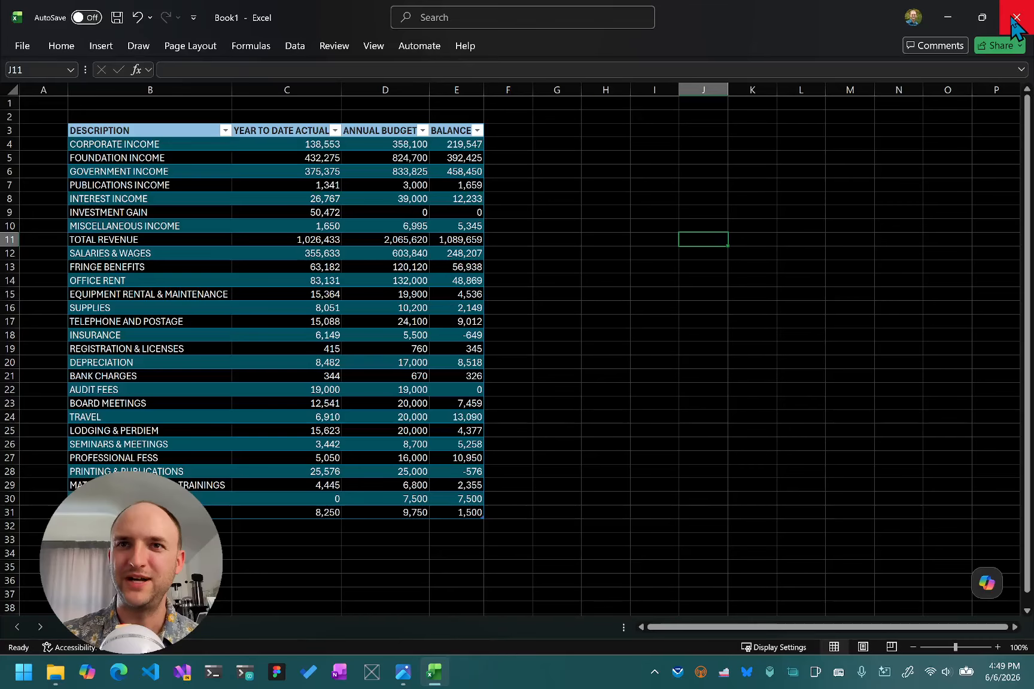